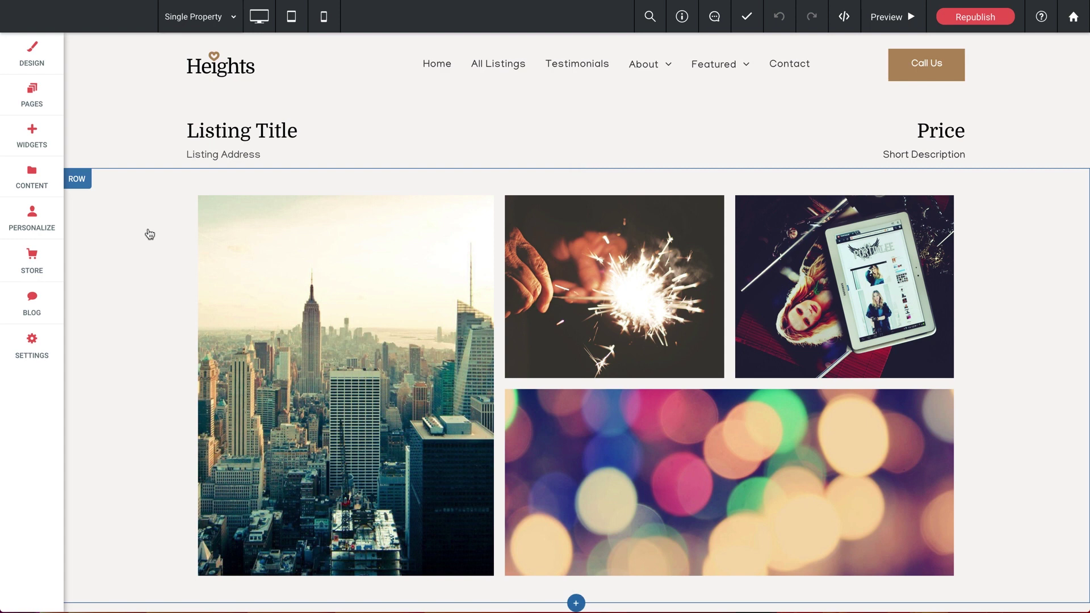
- Convert the Single Property page into a dynamic page tied to the agent's listings collection
click(37, 101)
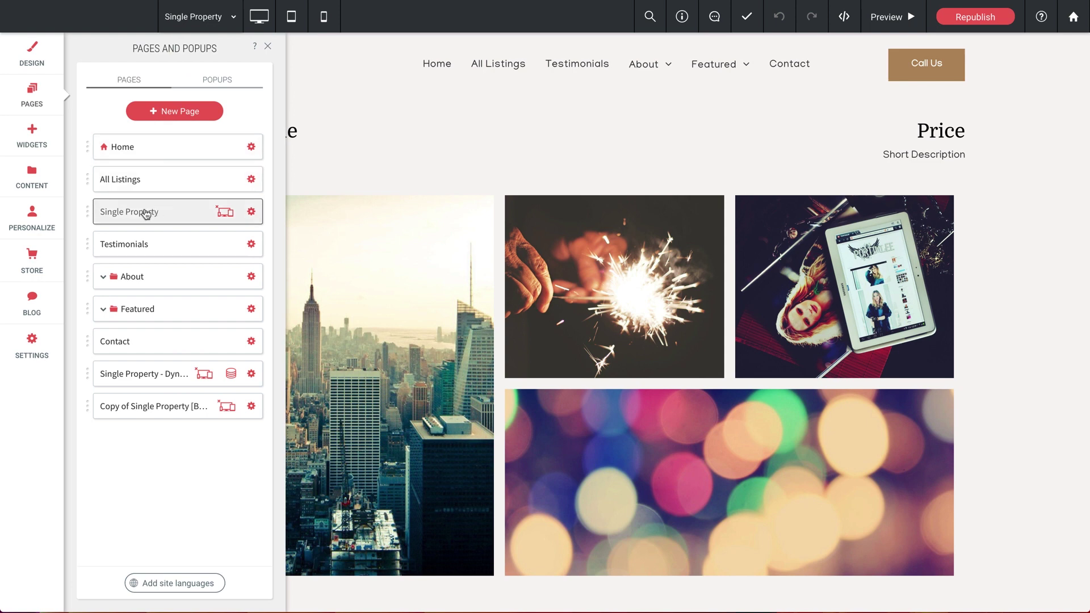
click(252, 213)
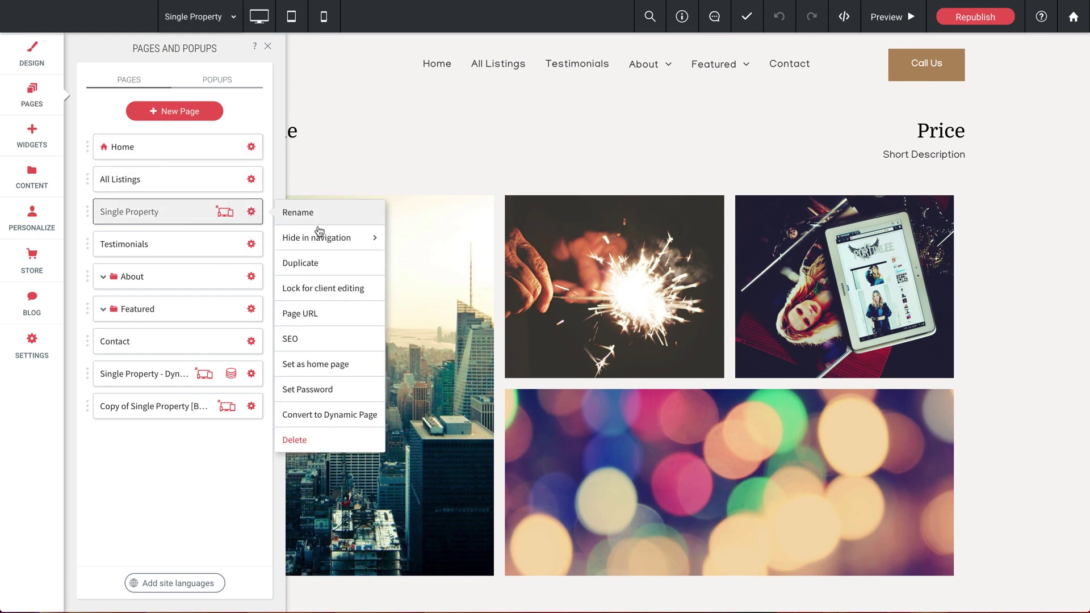
click(325, 418)
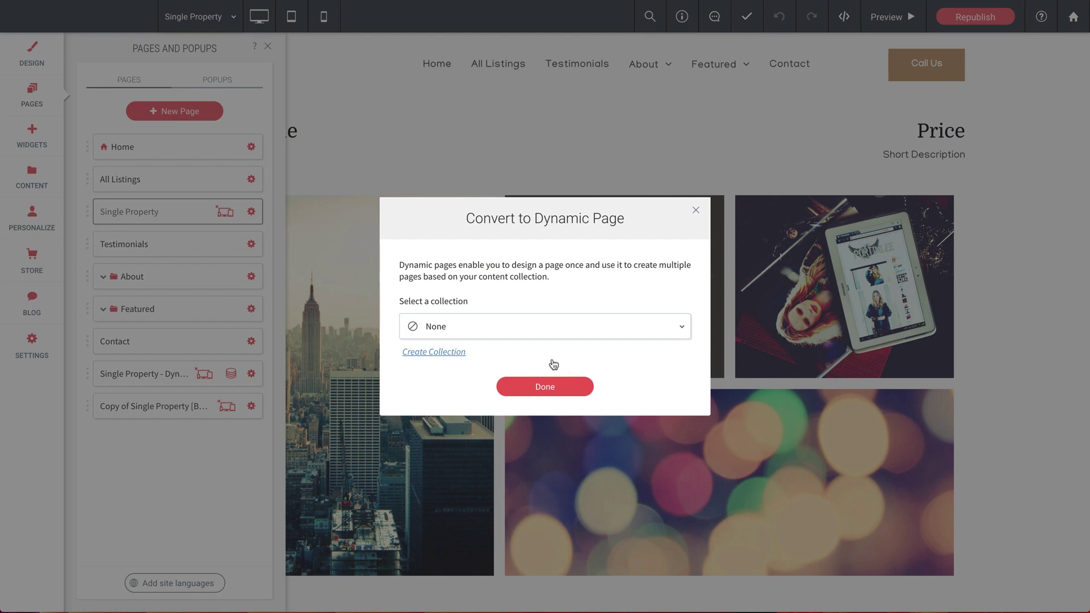
click(513, 332)
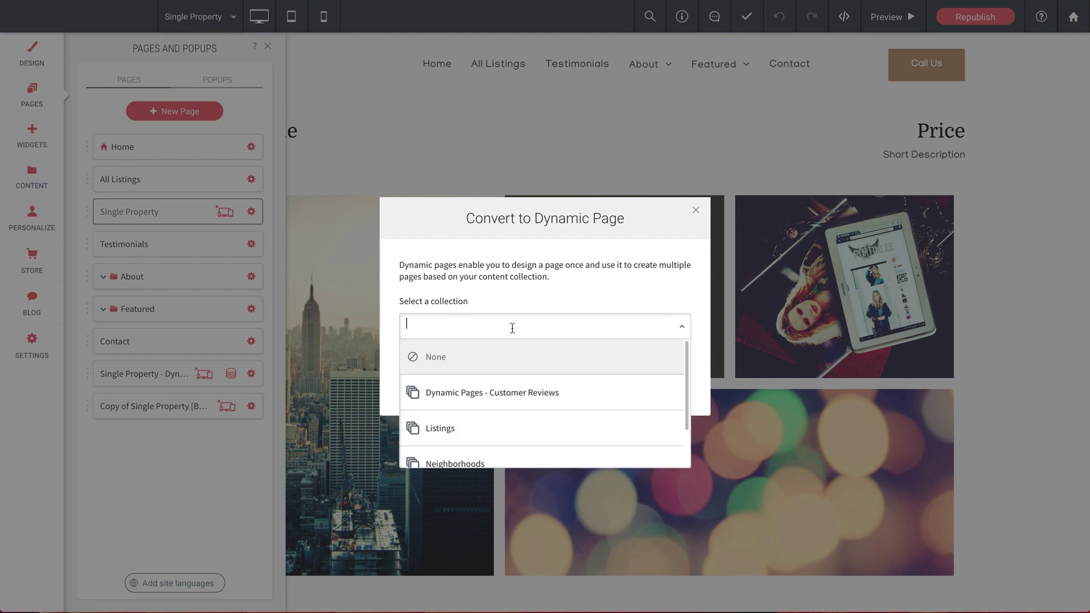
scroll(505, 411, down, 1)
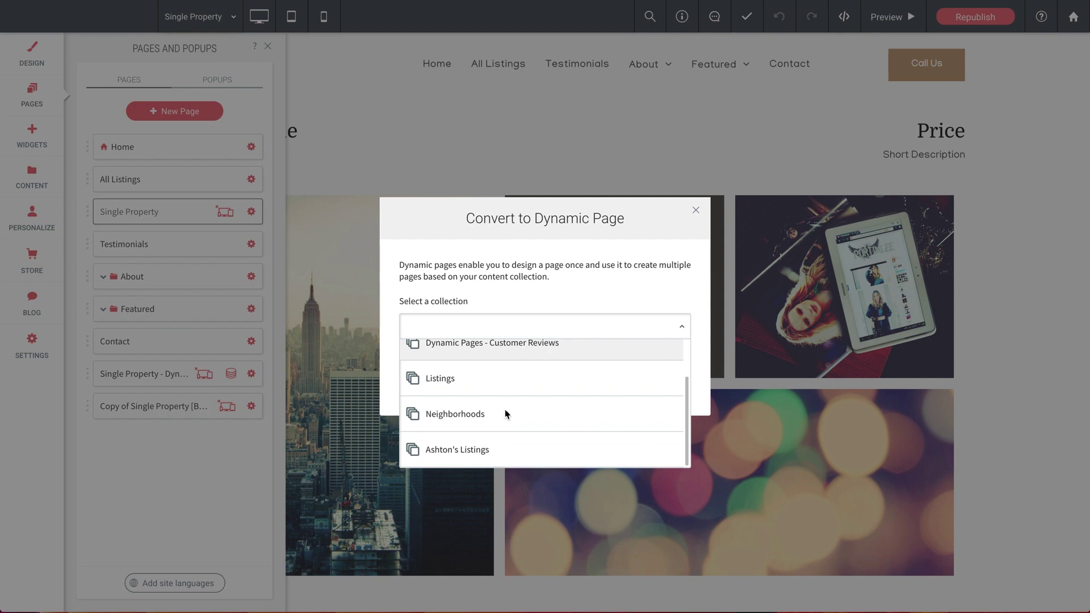
click(476, 452)
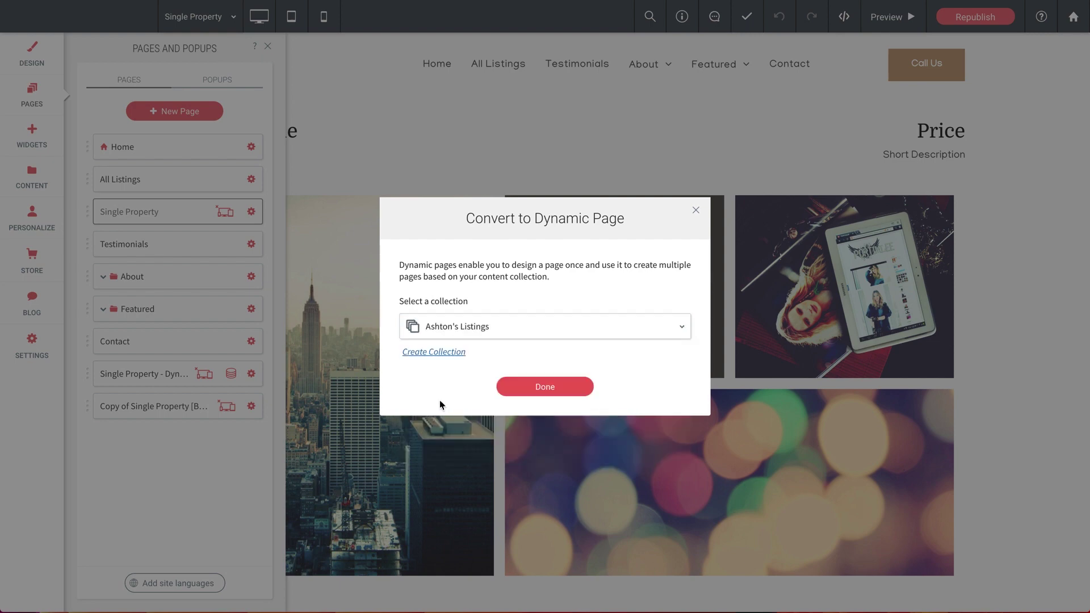
click(516, 390)
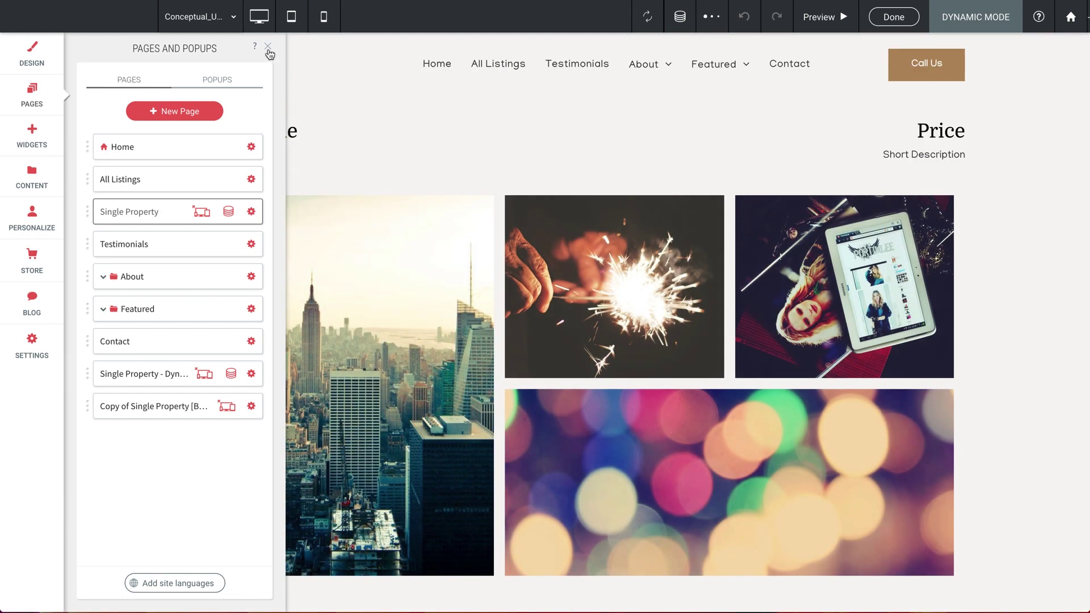
- Bind the Listing Title heading to the listing_title field so it reads 'Conceptual Urban Townhouse'
click(267, 46)
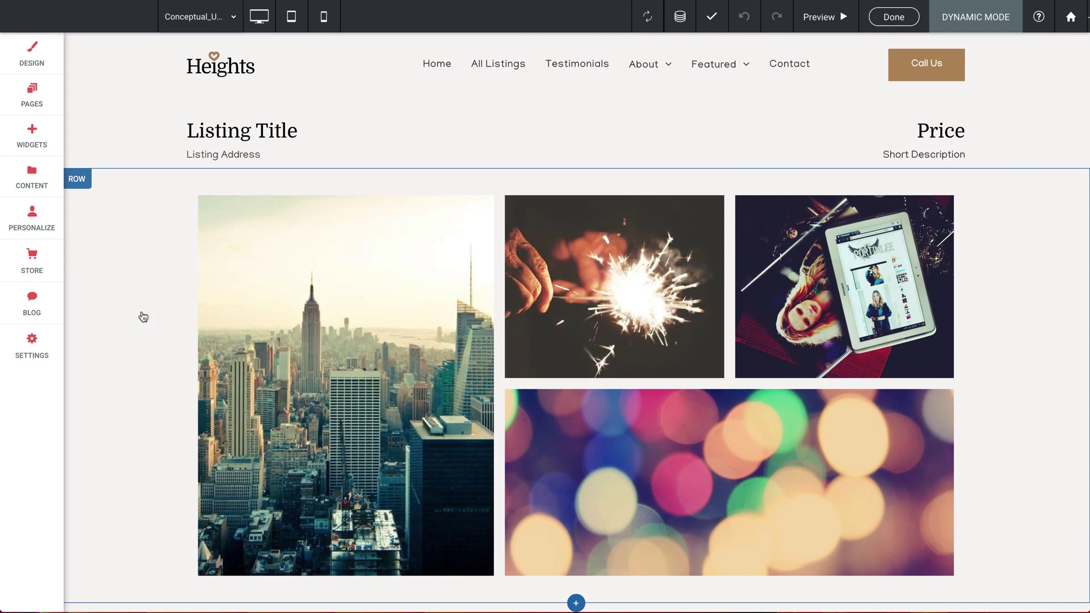
scroll(142, 316, down, 1)
scroll(131, 295, up, 1)
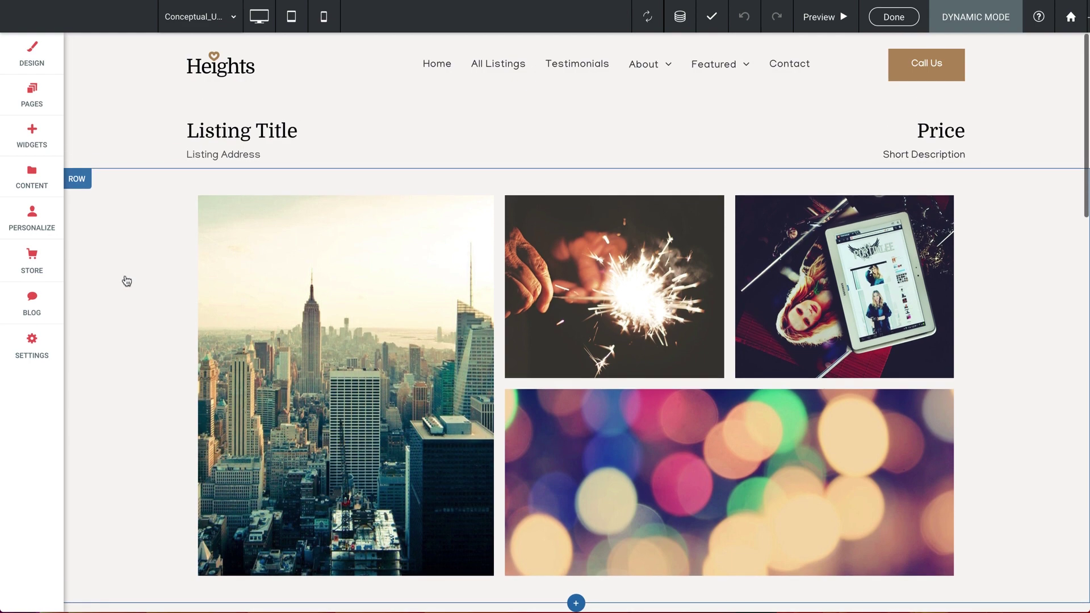
right_click(268, 133)
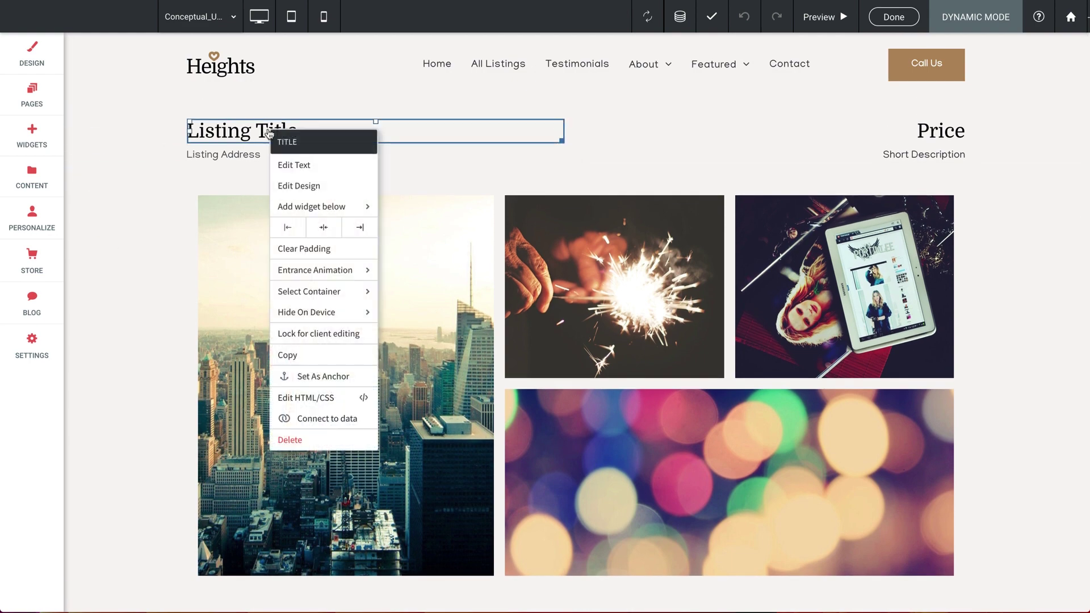
click(322, 418)
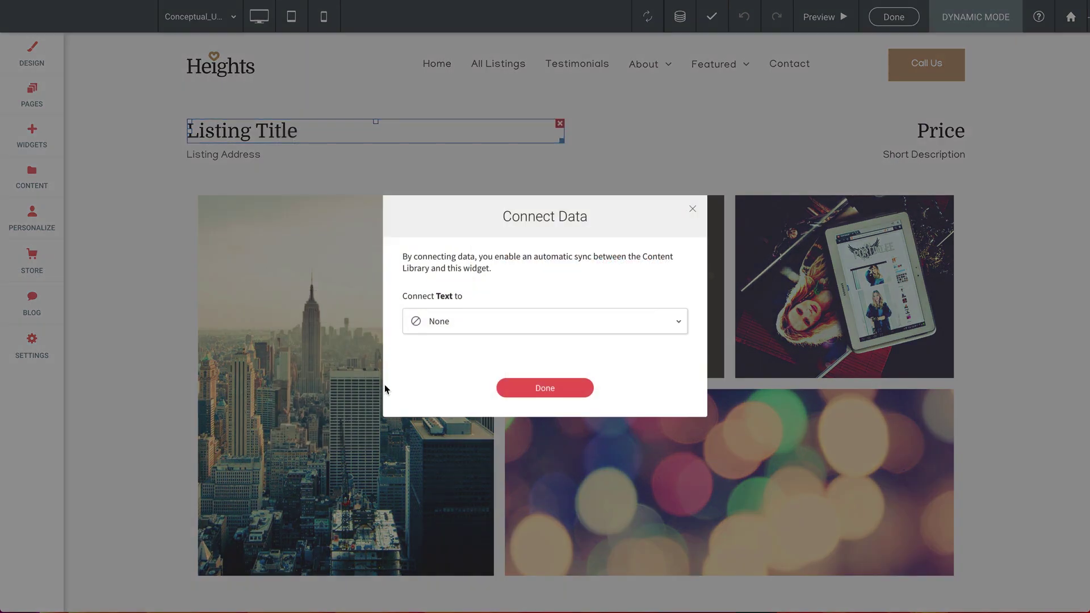
click(488, 323)
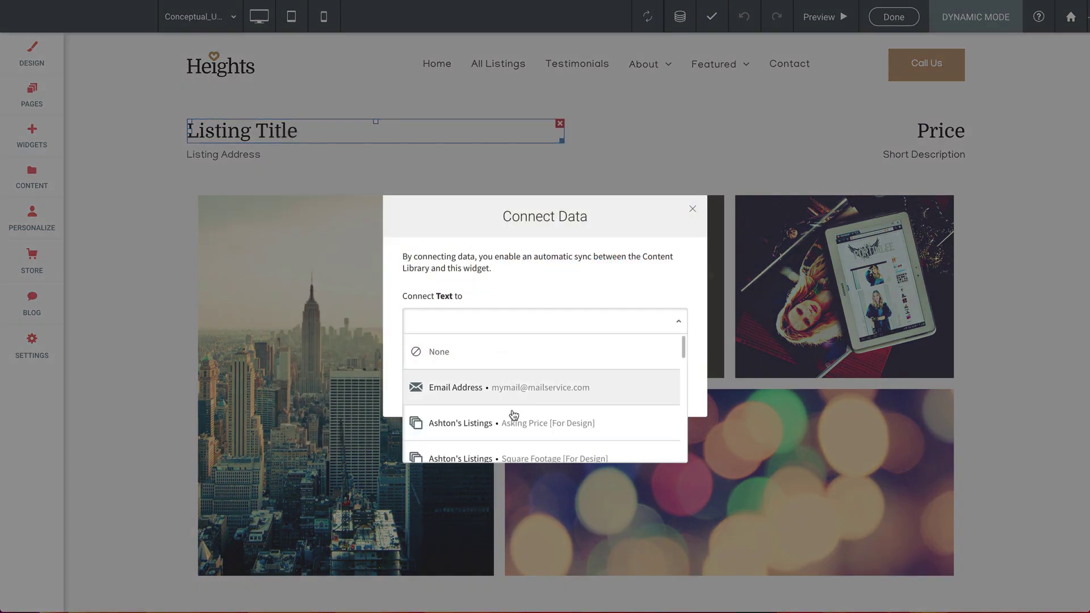
scroll(514, 414, down, 5)
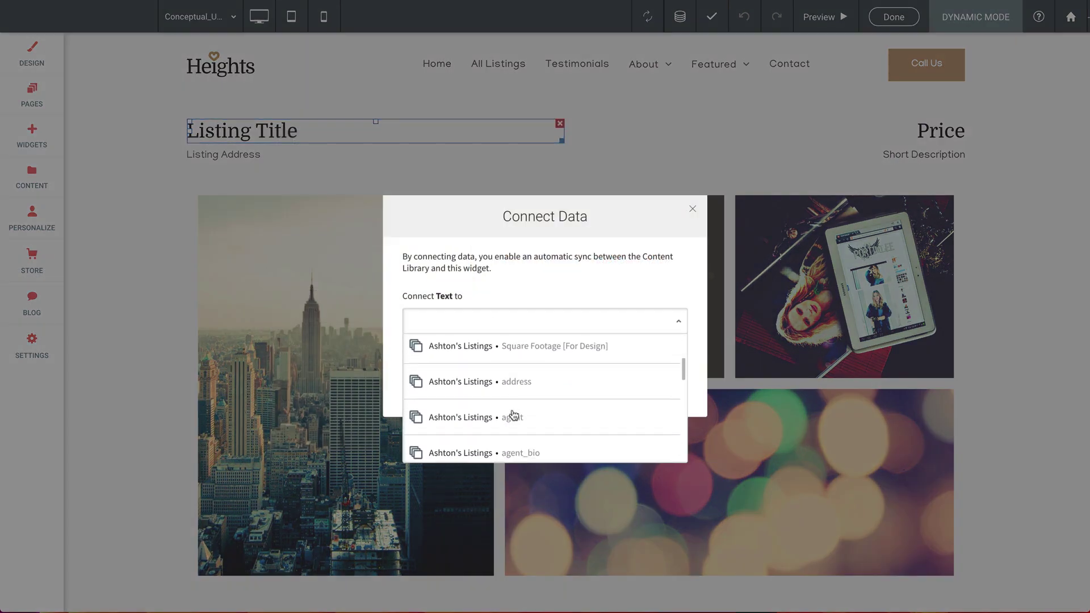
scroll(513, 415, down, 1)
scroll(514, 414, up, 3)
scroll(514, 415, down, 5)
scroll(514, 415, down, 4)
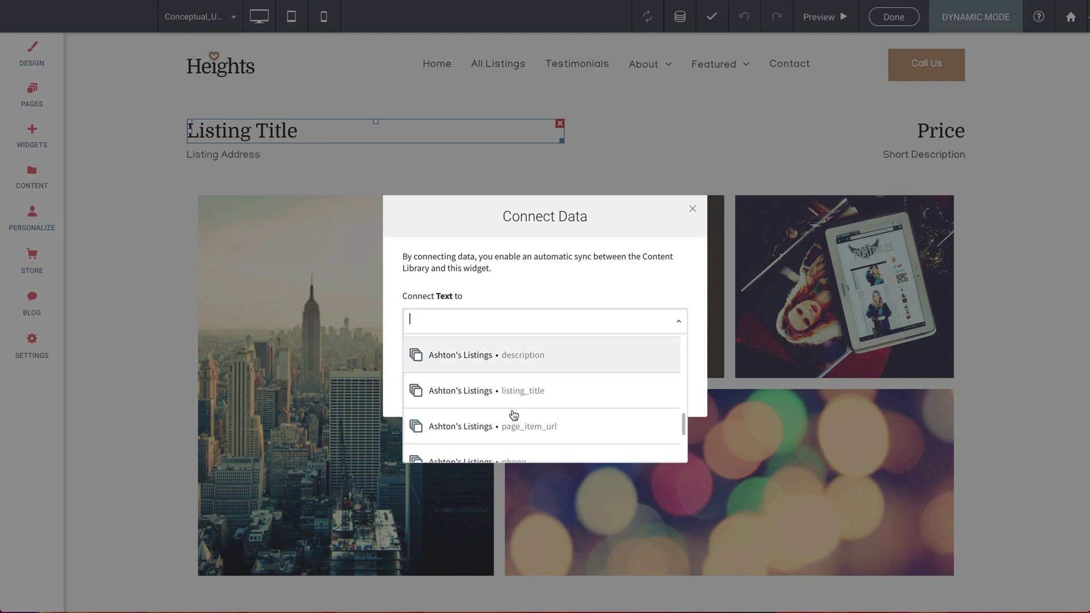
click(512, 391)
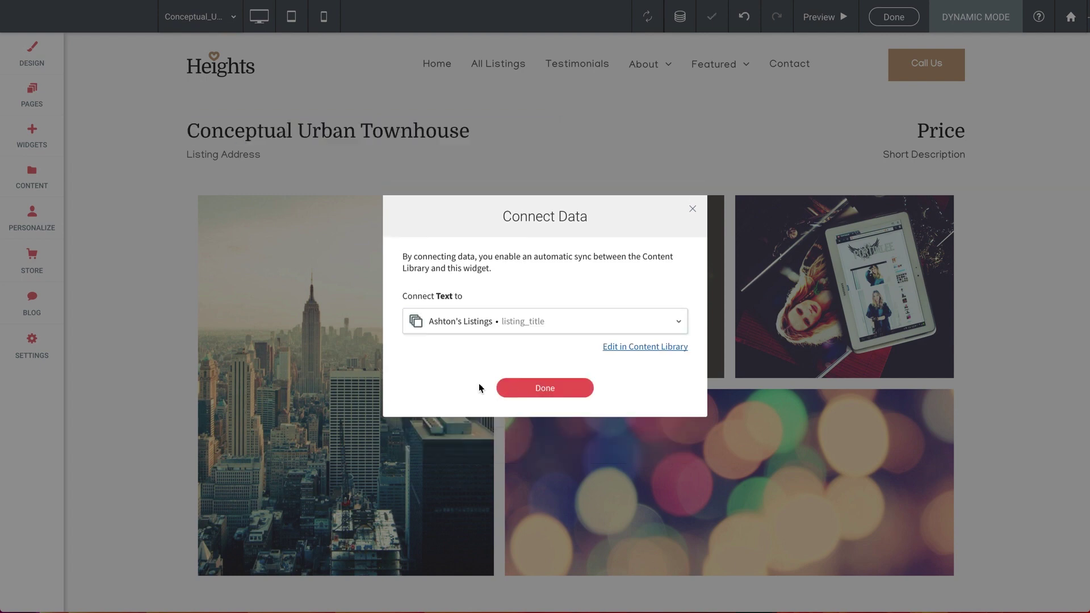
click(549, 393)
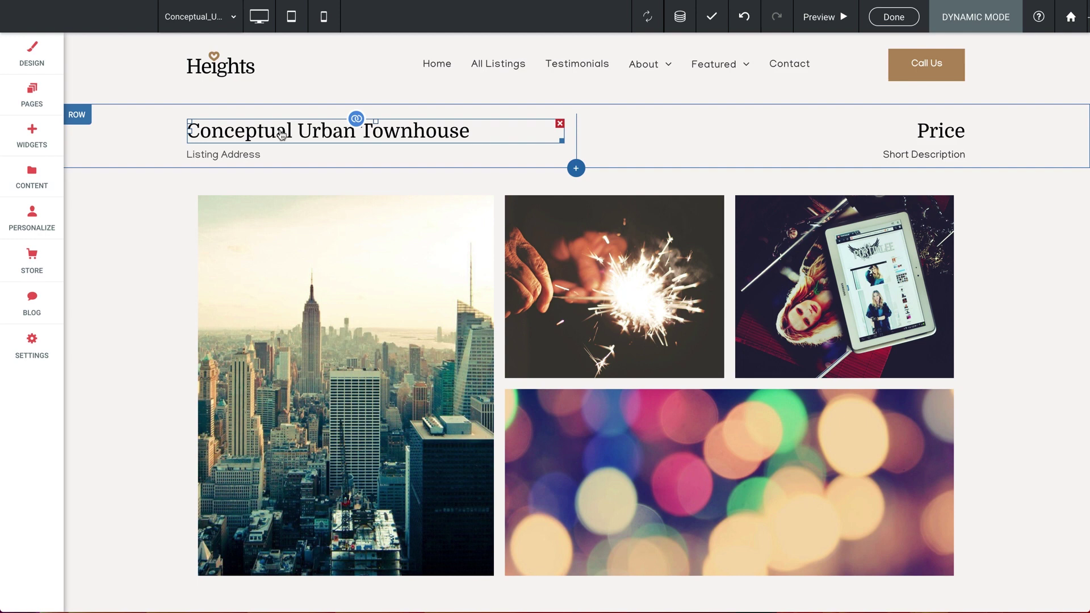
- Connect the Listing Address line to the collection's address field
right_click(243, 161)
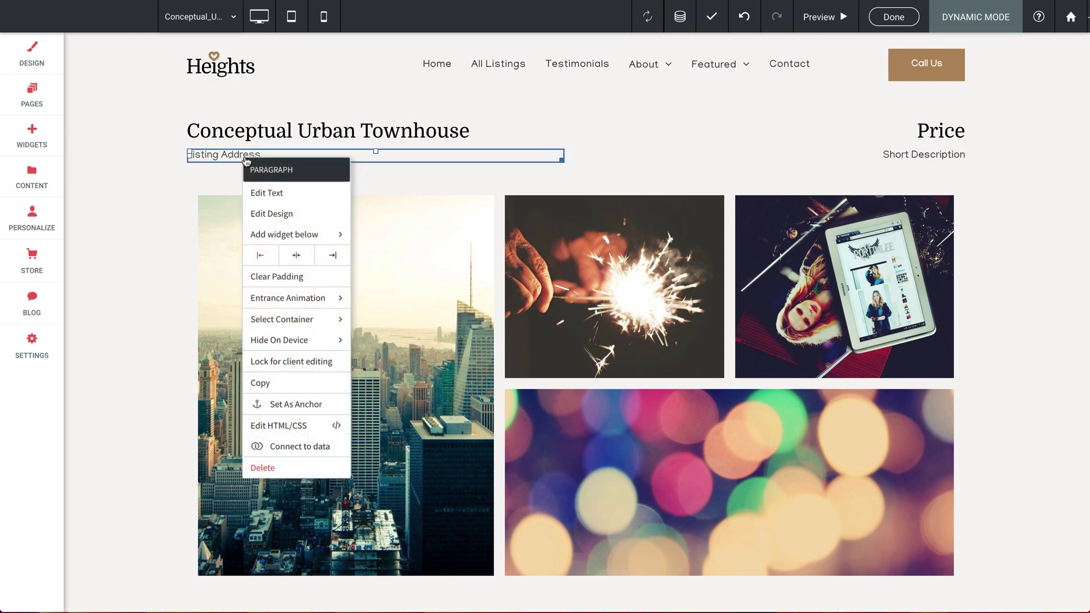
click(305, 447)
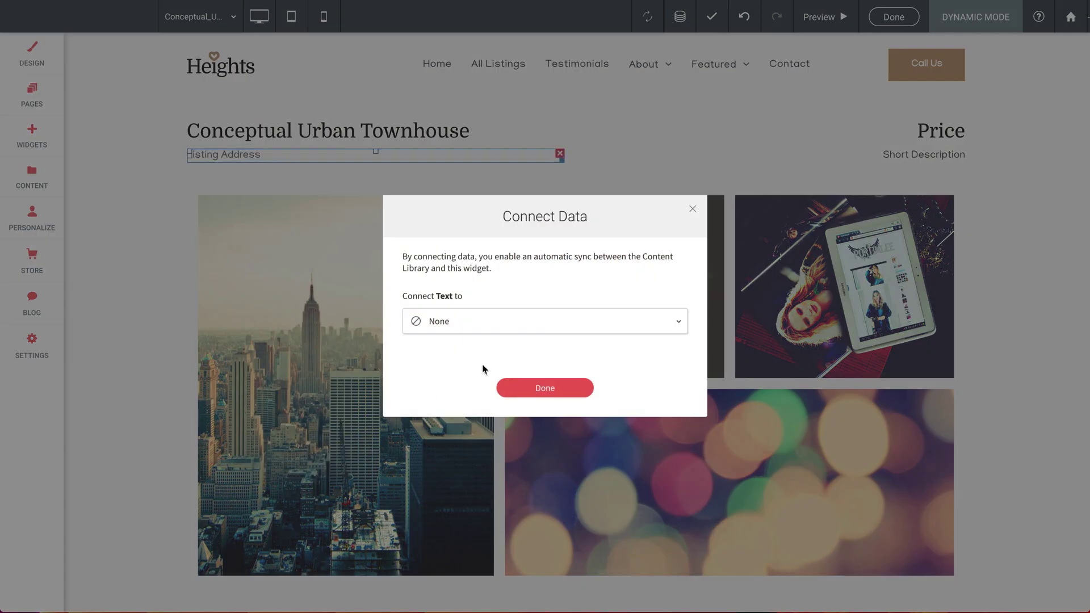
click(494, 320)
scroll(505, 406, down, 2)
click(506, 389)
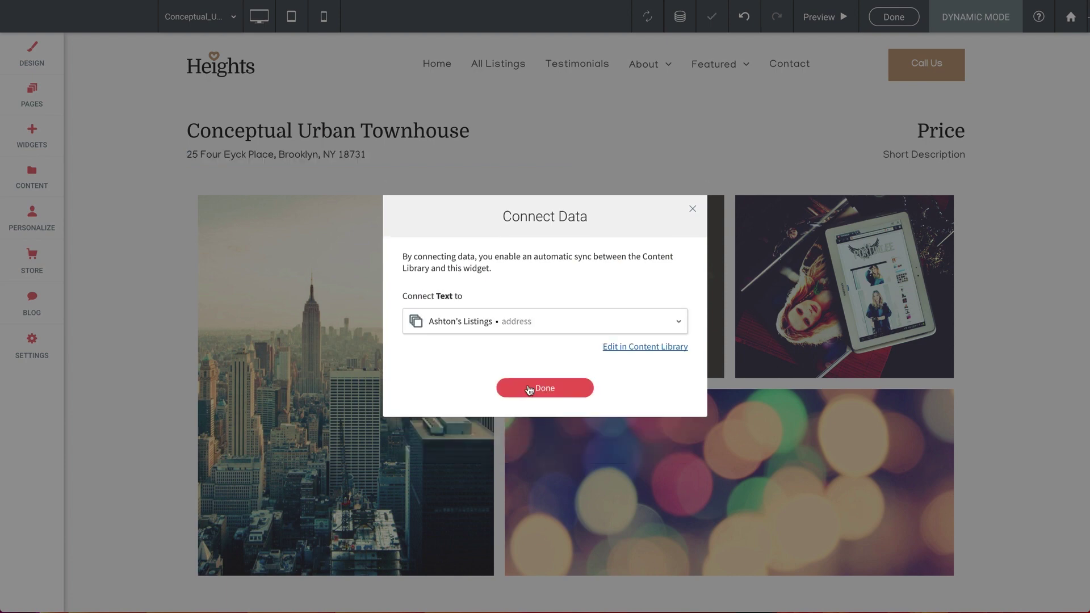
click(540, 391)
- Connect the Price heading to the Asking Price field, showing $2,320,000
right_click(931, 132)
click(976, 419)
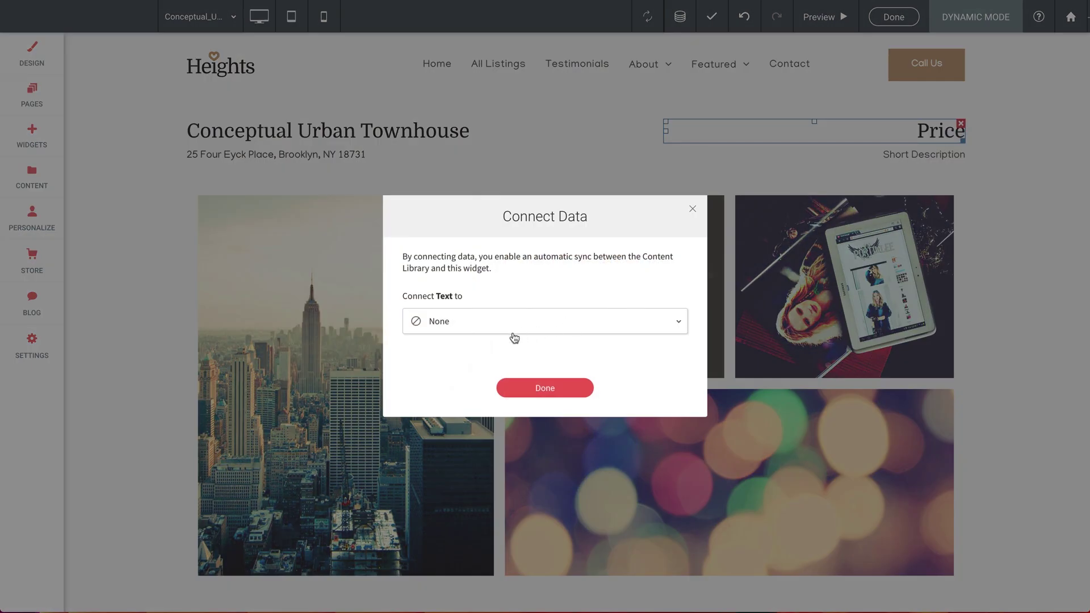
click(510, 324)
scroll(499, 402, down, 1)
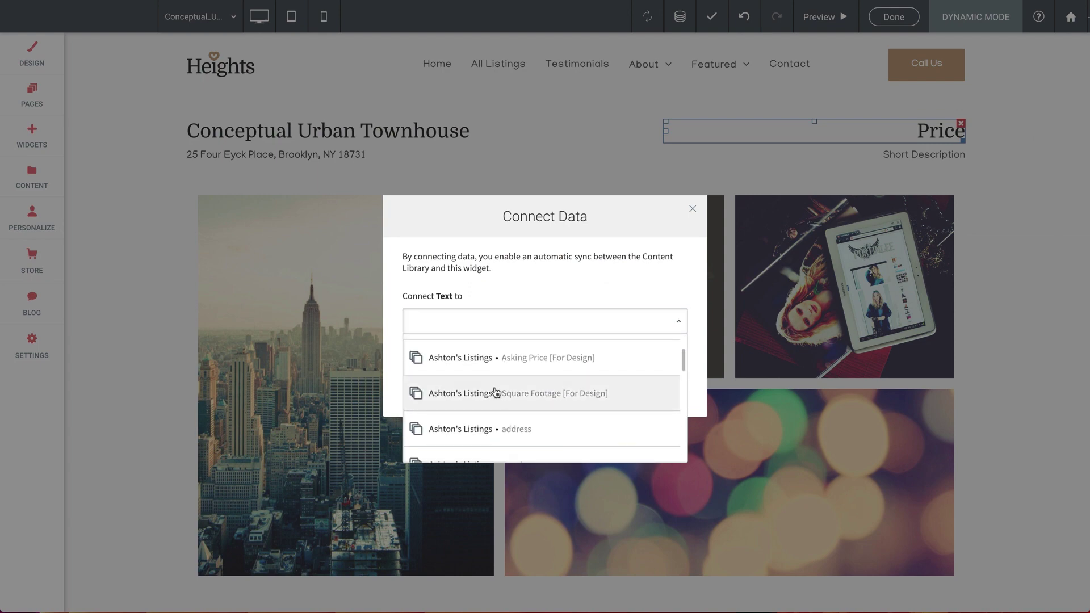
click(518, 362)
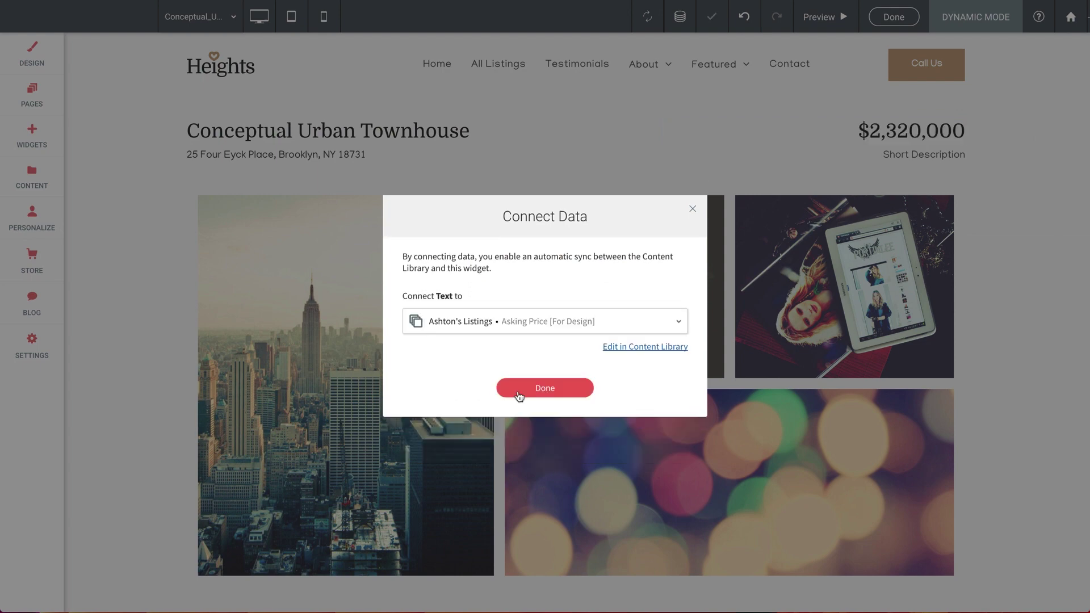
click(546, 389)
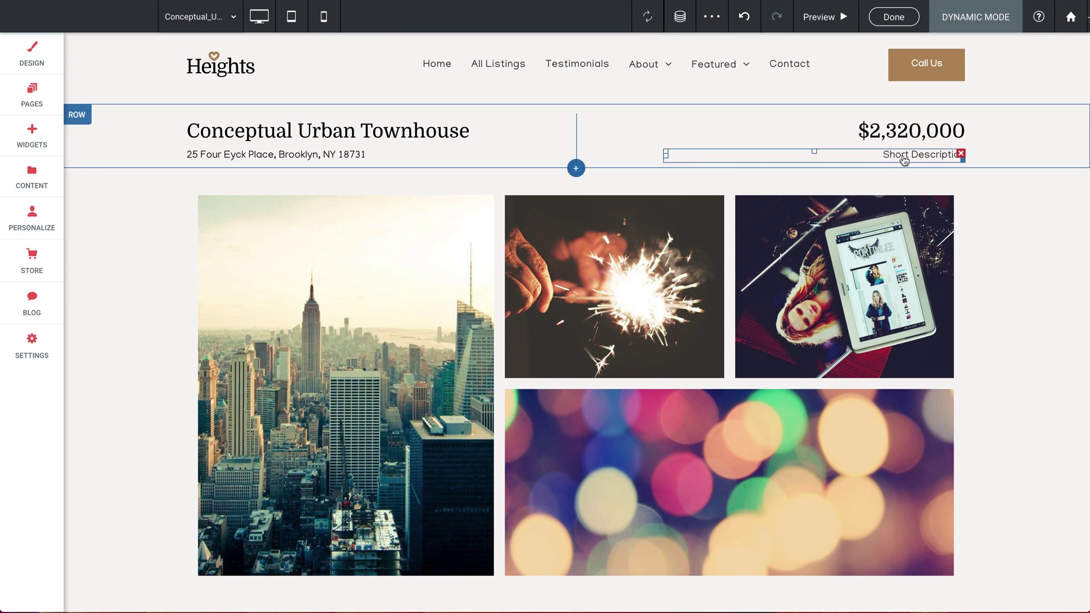
- Connect the Short Description line to short_description, showing 4 Beds | 3 Baths | 3500 SF
click(904, 161)
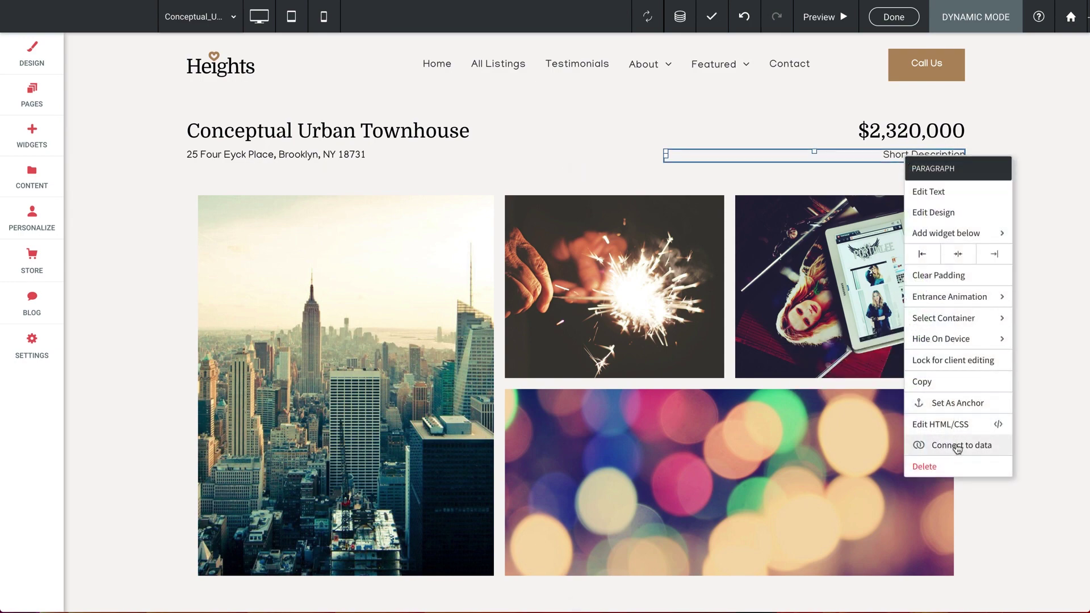
click(923, 445)
click(475, 321)
scroll(477, 385, down, 5)
scroll(478, 384, down, 2)
click(530, 408)
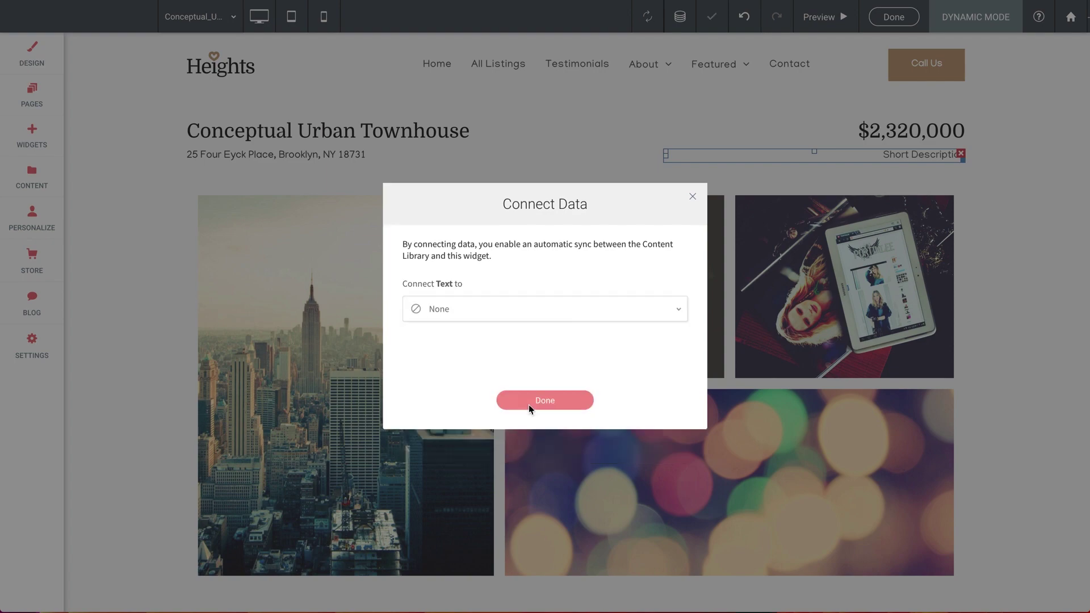
click(548, 387)
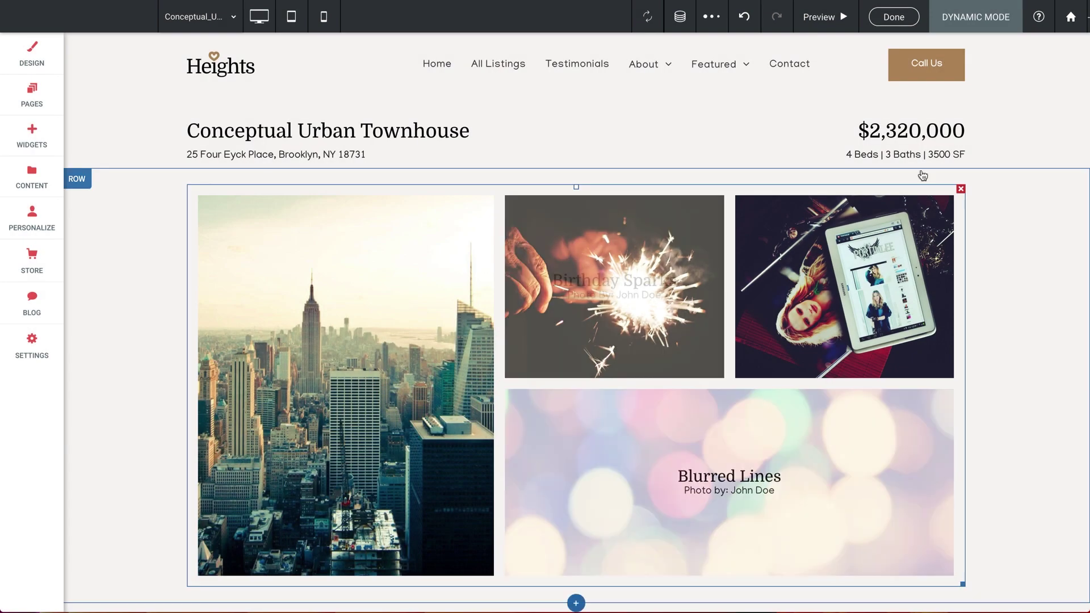
scroll(441, 225, down, 1)
right_click(441, 226)
- Map the photo gallery's images to the listings' gallery field (New field-01)
click(488, 509)
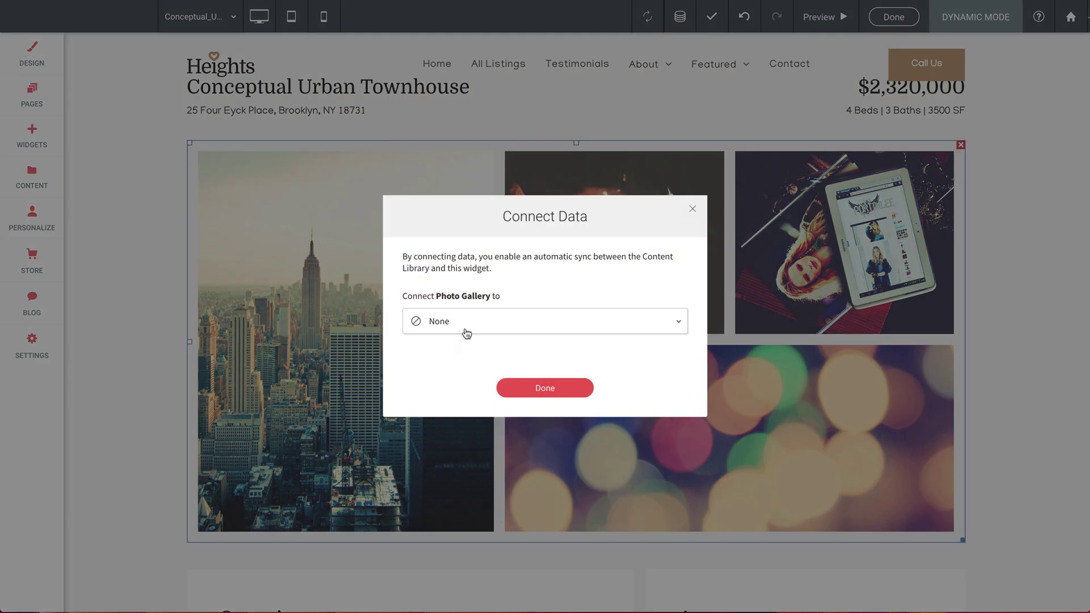
click(468, 325)
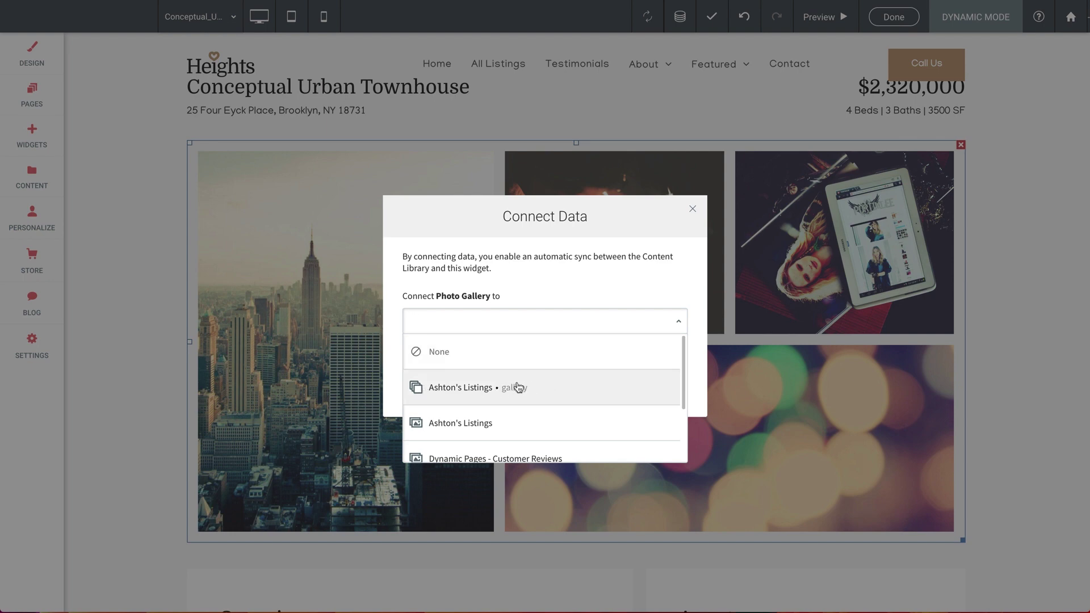
click(472, 390)
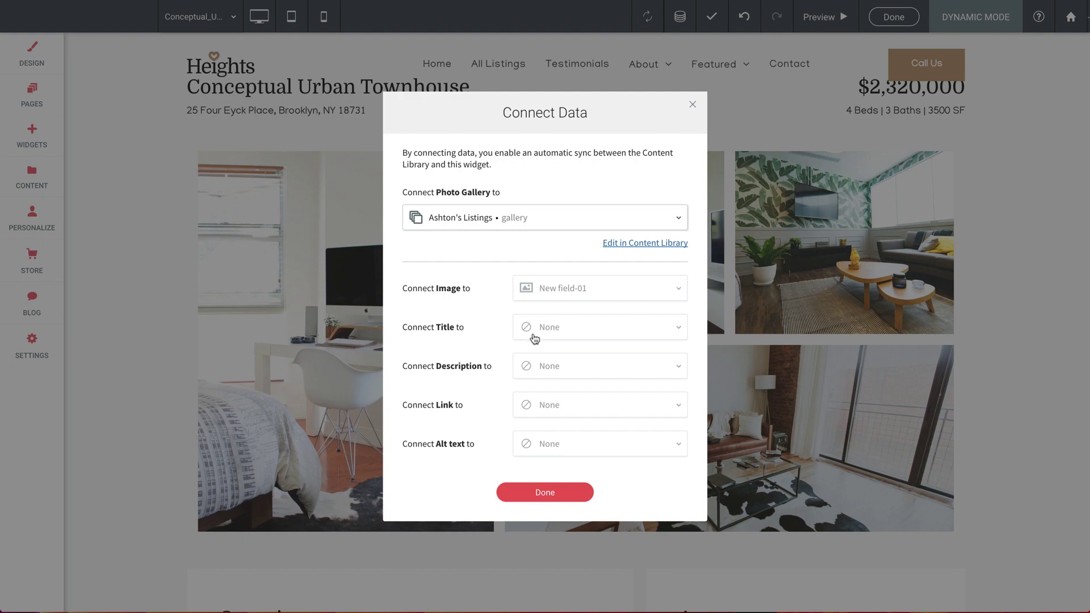
- Finish the gallery link, then bind the Overview's Long Description text to the listings' description field
click(544, 494)
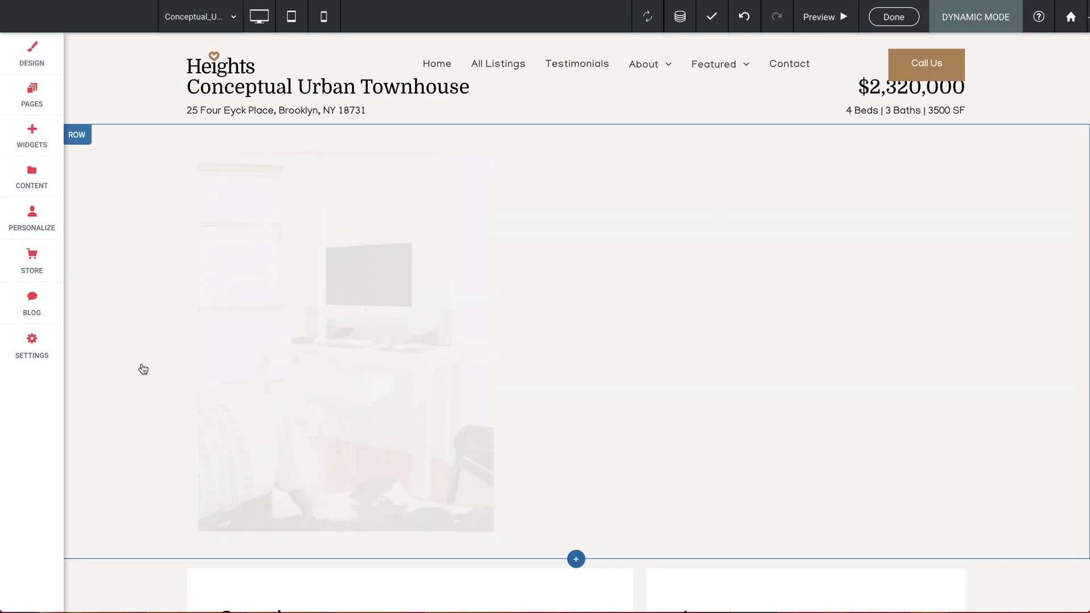
scroll(143, 369, down, 8)
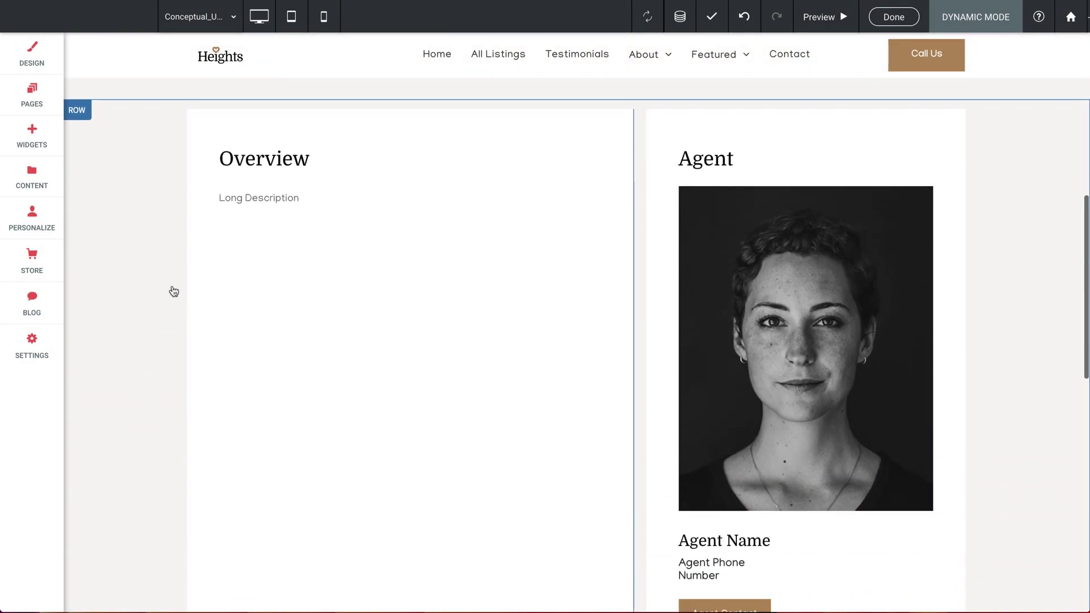
click(288, 166)
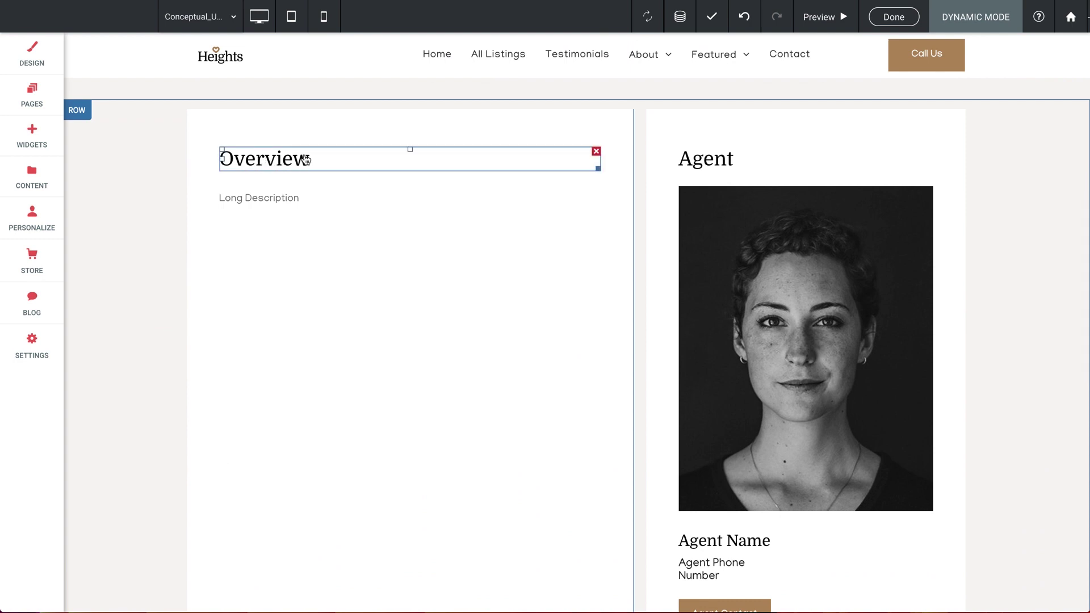
click(260, 197)
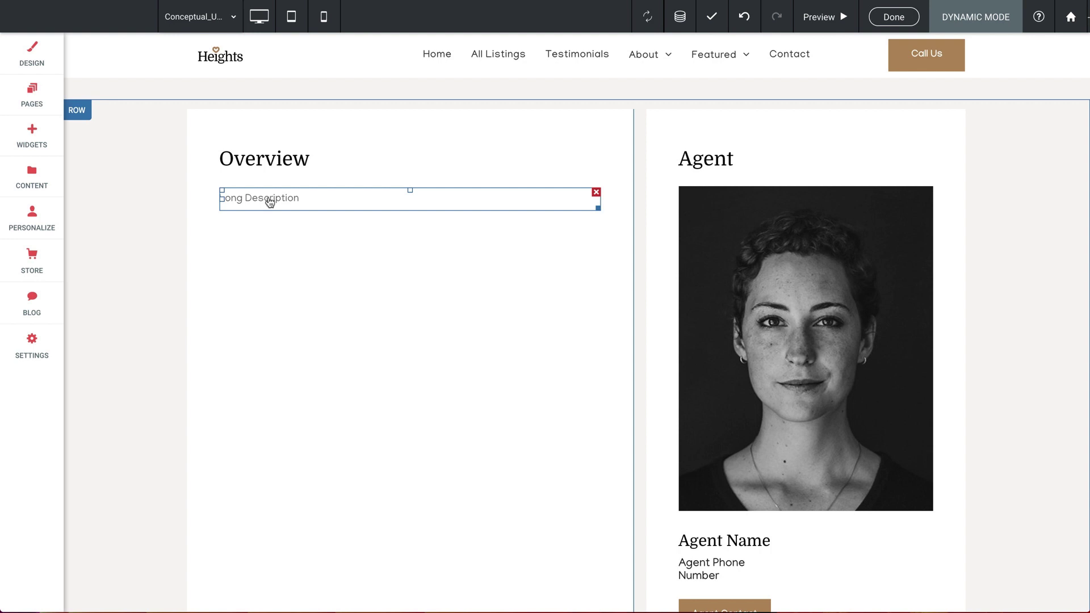
double_click(262, 198)
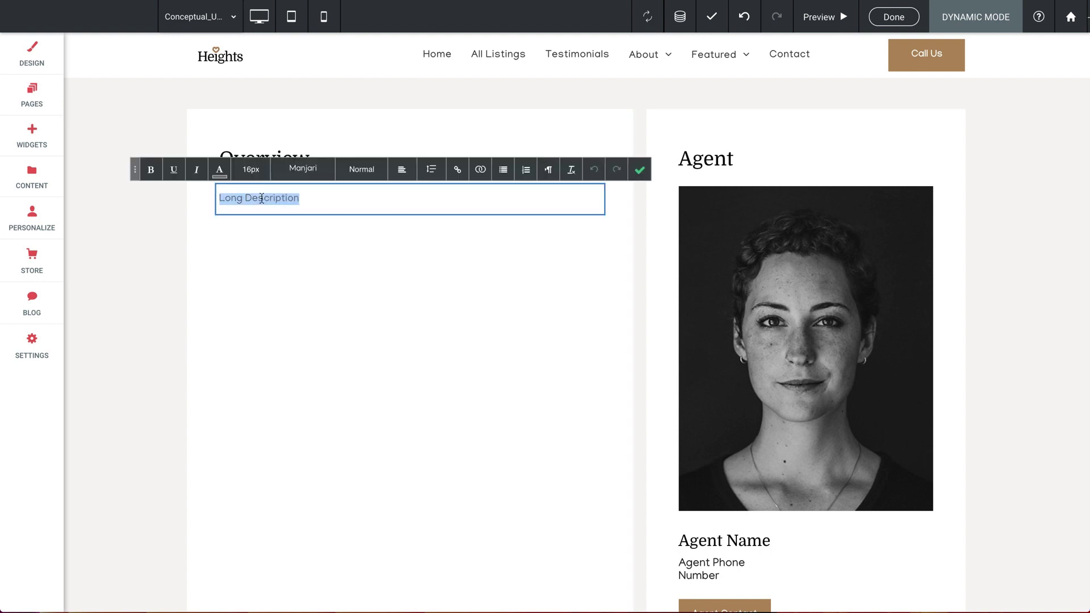
text({{{)
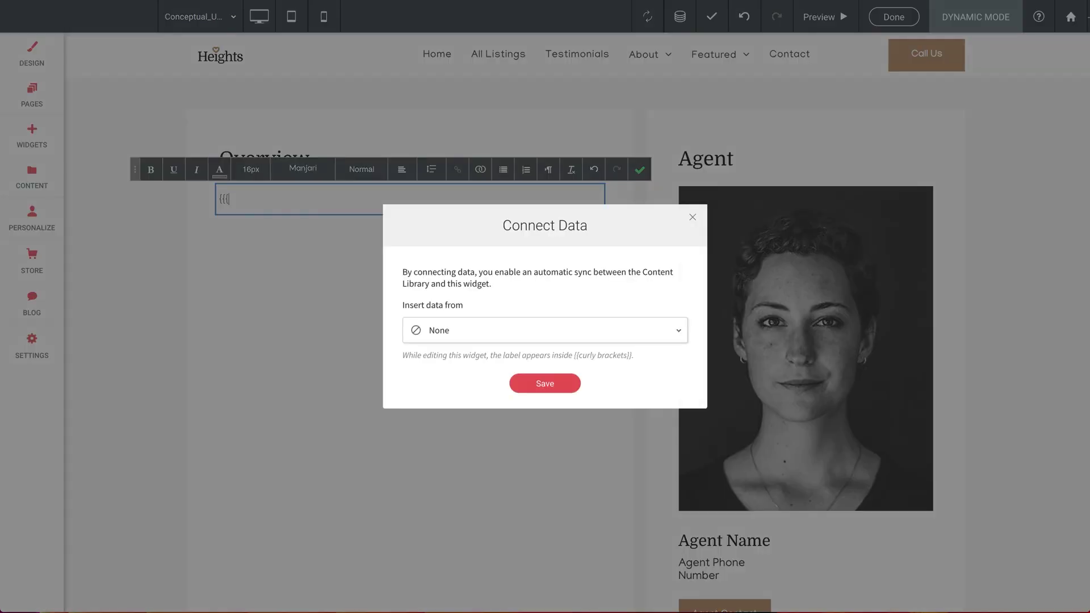
click(470, 340)
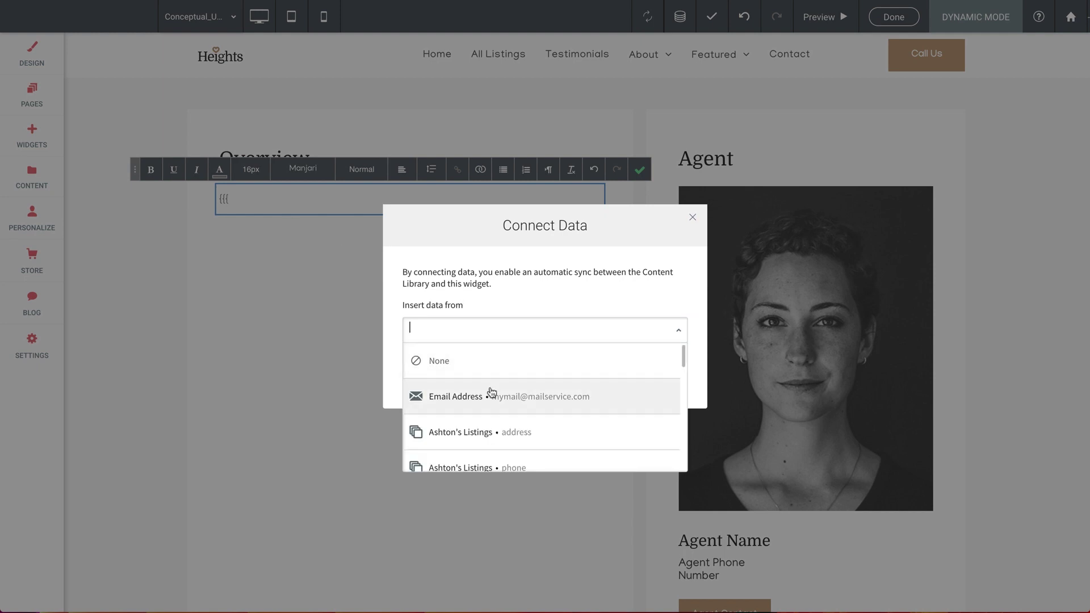
scroll(490, 391, down, 5)
scroll(491, 392, down, 4)
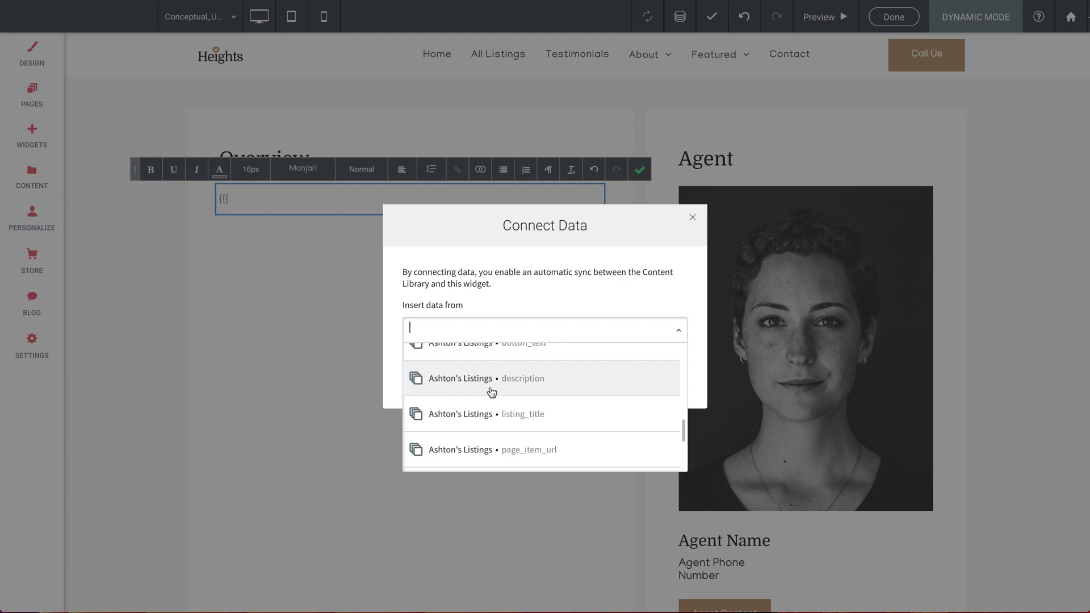
click(520, 385)
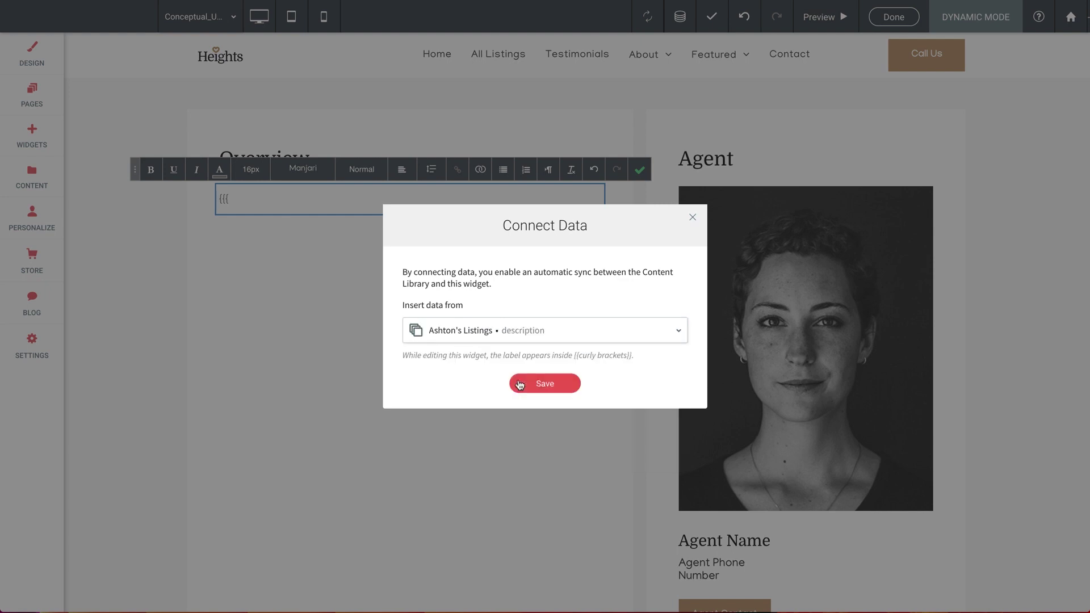
click(546, 385)
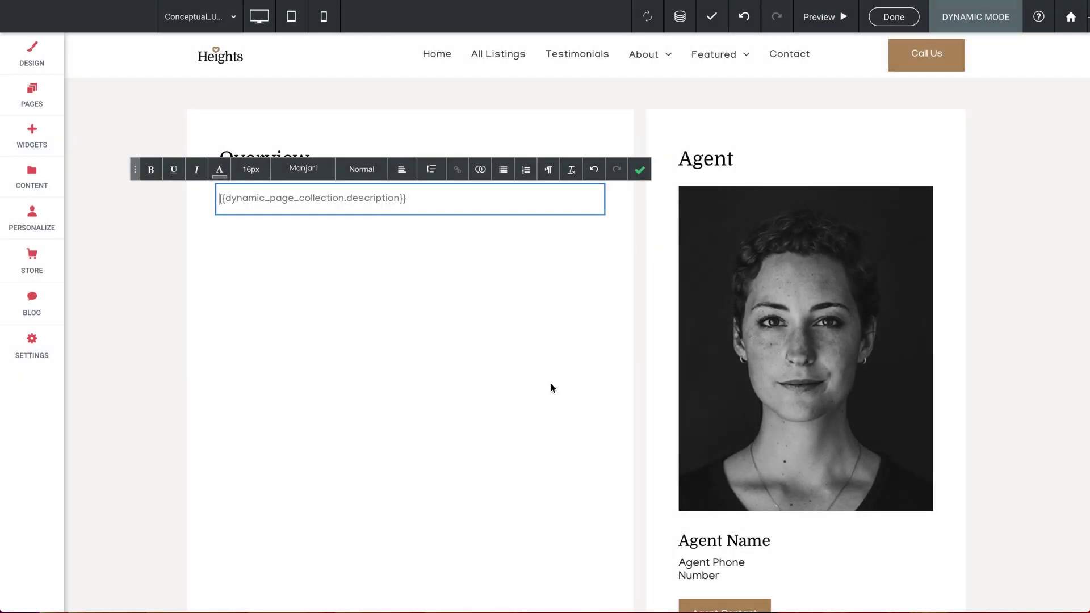
click(639, 170)
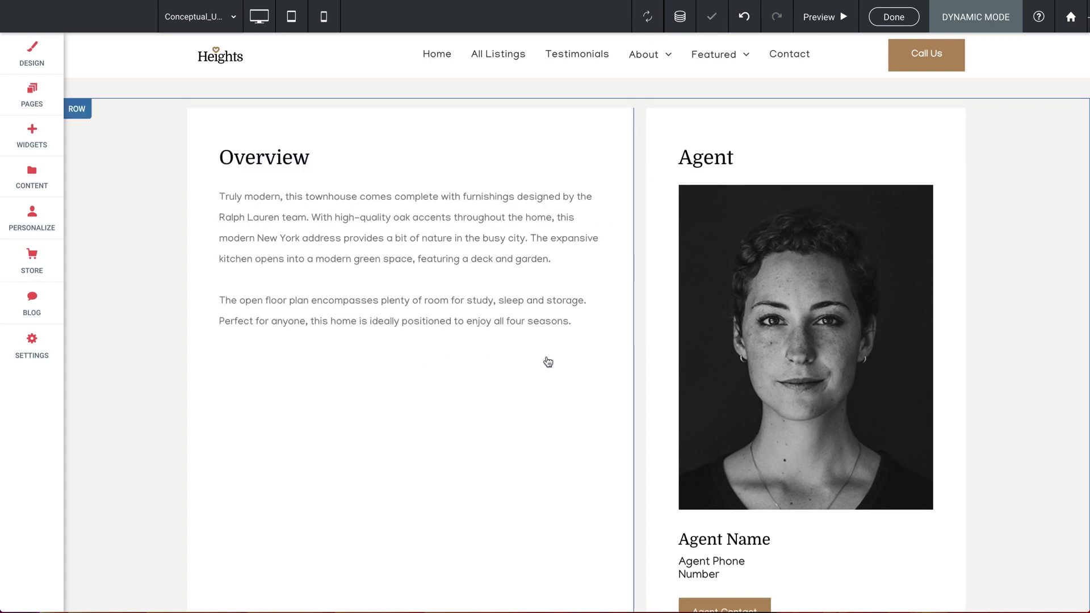
scroll(547, 360, down, 1)
scroll(653, 308, down, 5)
- Replace the Agent Name placeholder with the collection's agent field
click(726, 390)
double_click(742, 390)
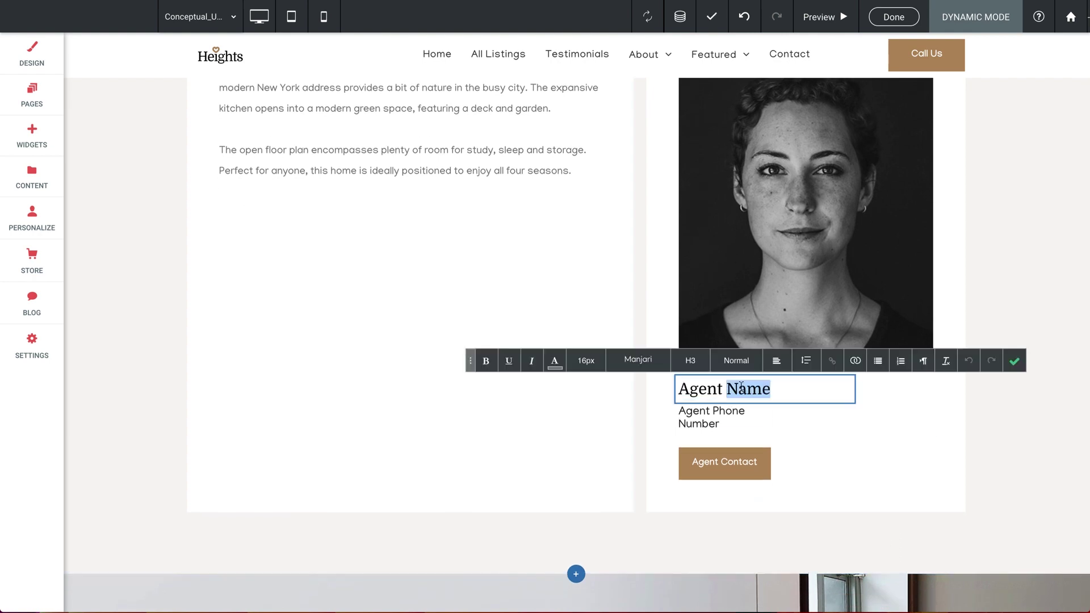
triple_click(742, 391)
key(BackSpace)
click(855, 361)
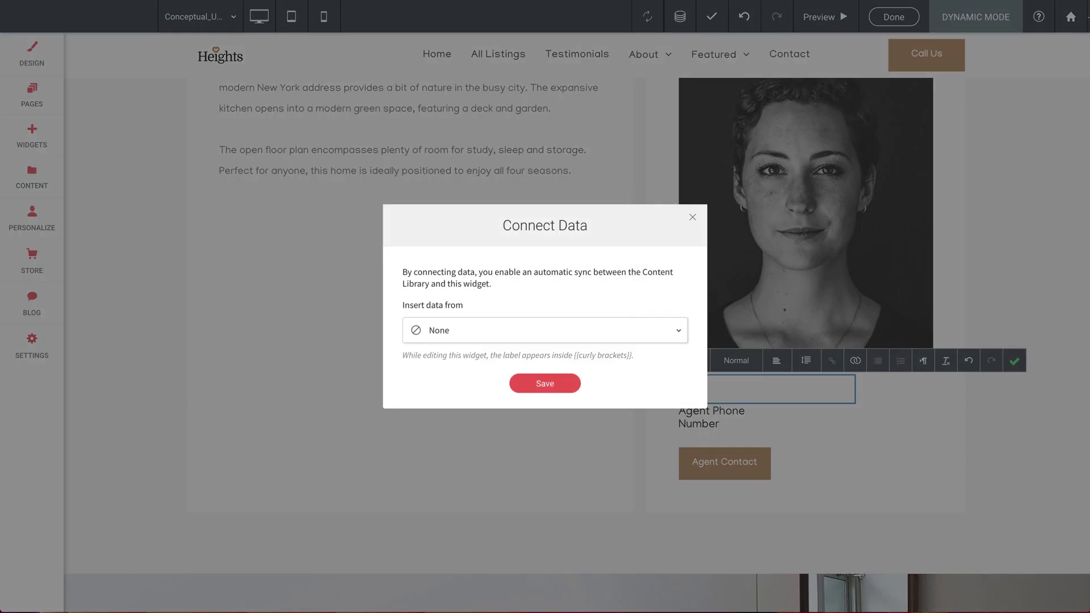
click(462, 335)
scroll(482, 384, down, 5)
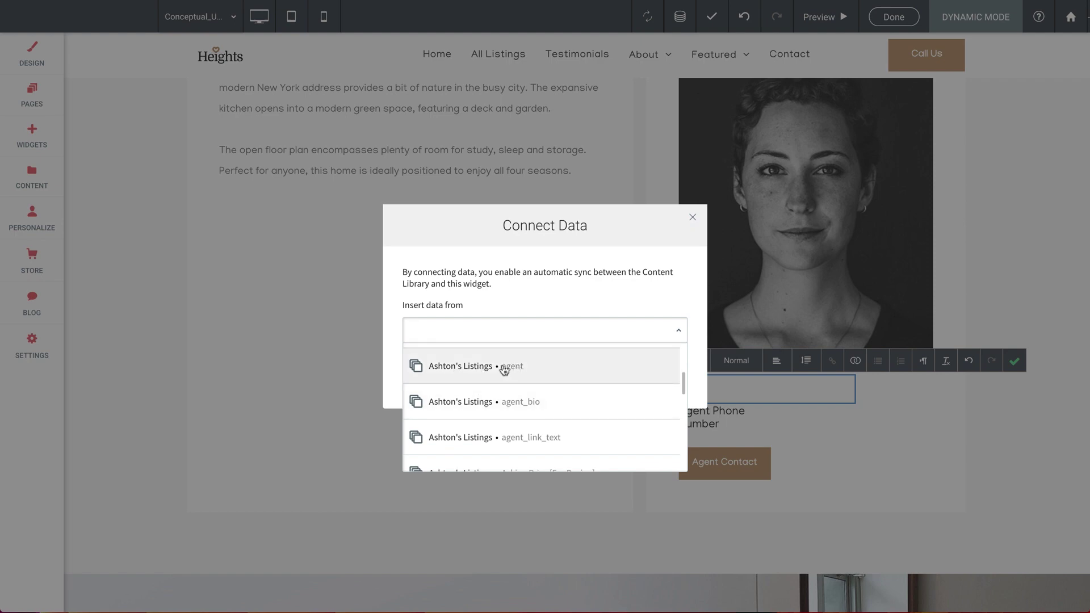
click(527, 373)
click(545, 383)
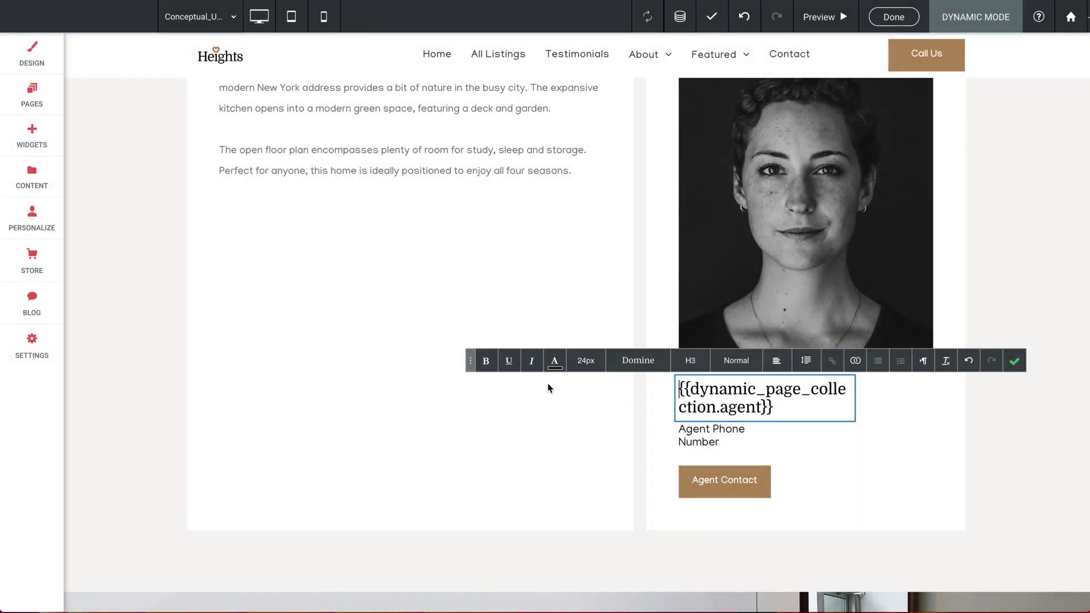
click(1014, 361)
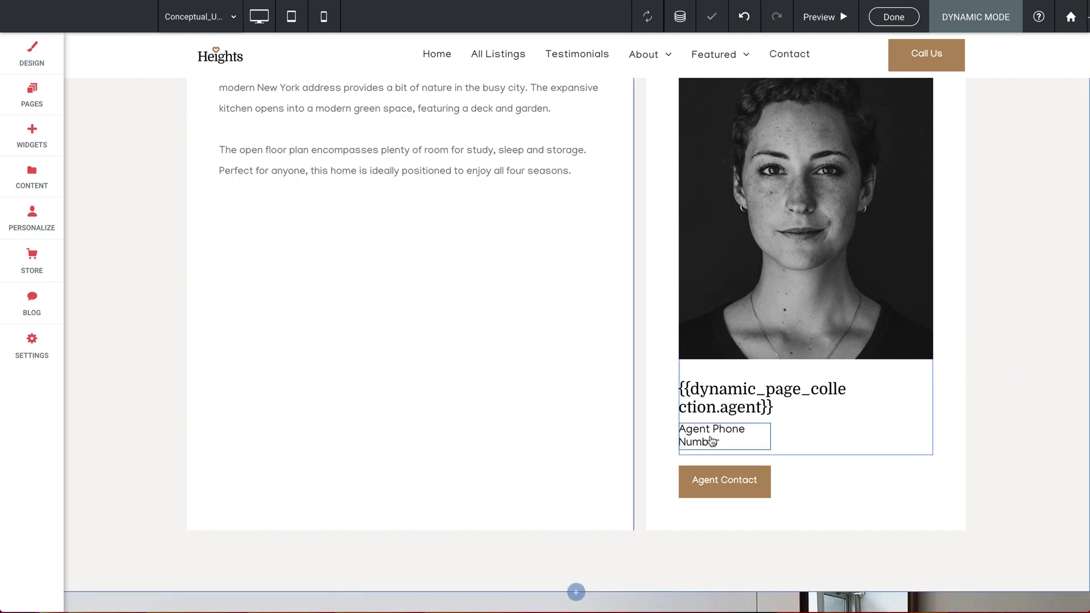
- Bind the Agent Phone Number text to the collection's phone field
double_click(705, 420)
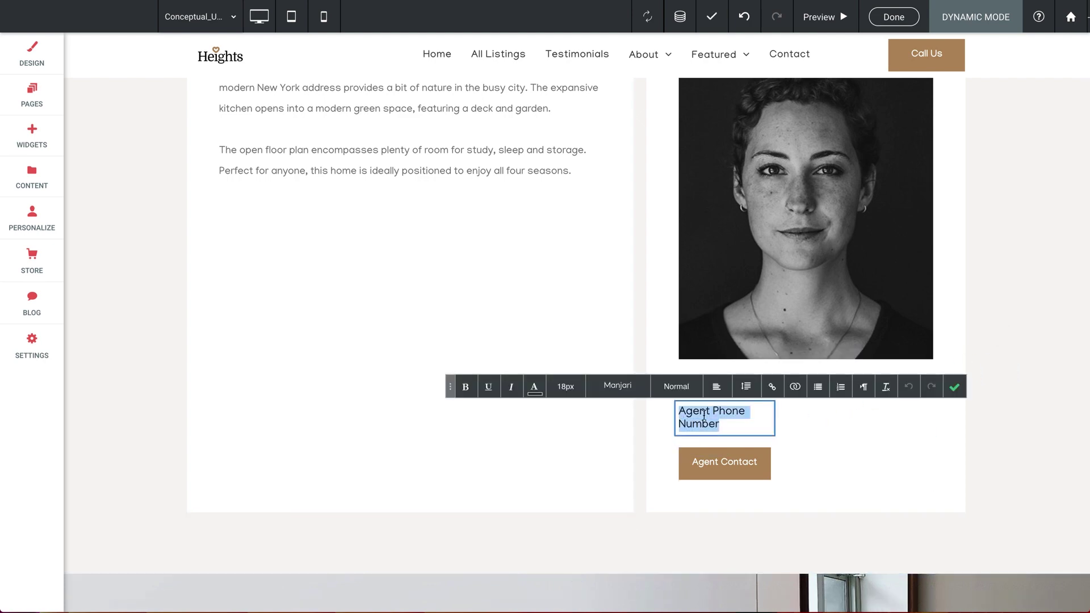
click(795, 387)
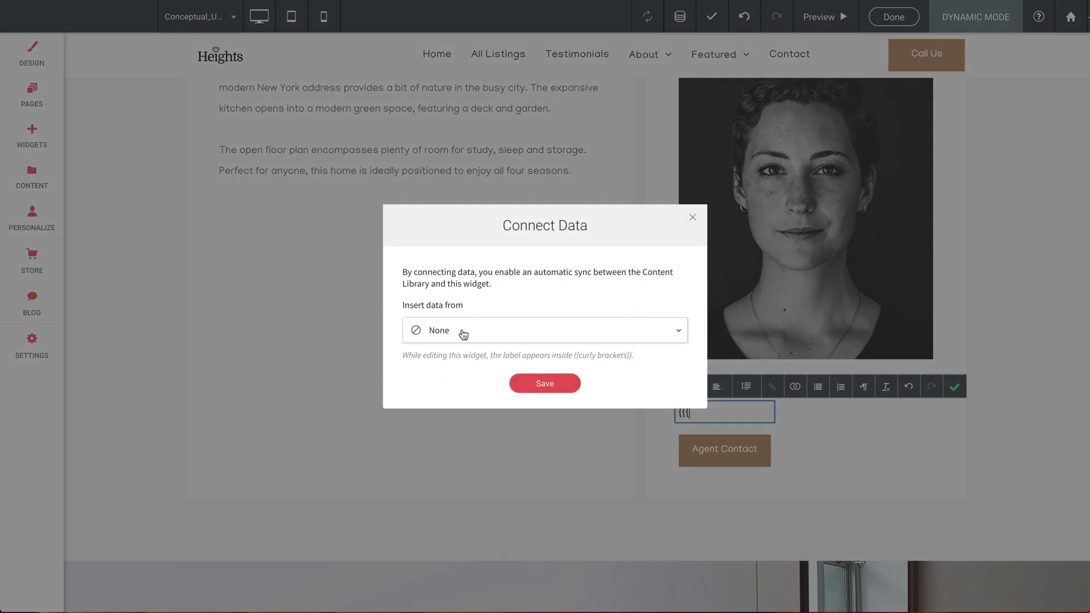
click(463, 330)
scroll(476, 391, down, 2)
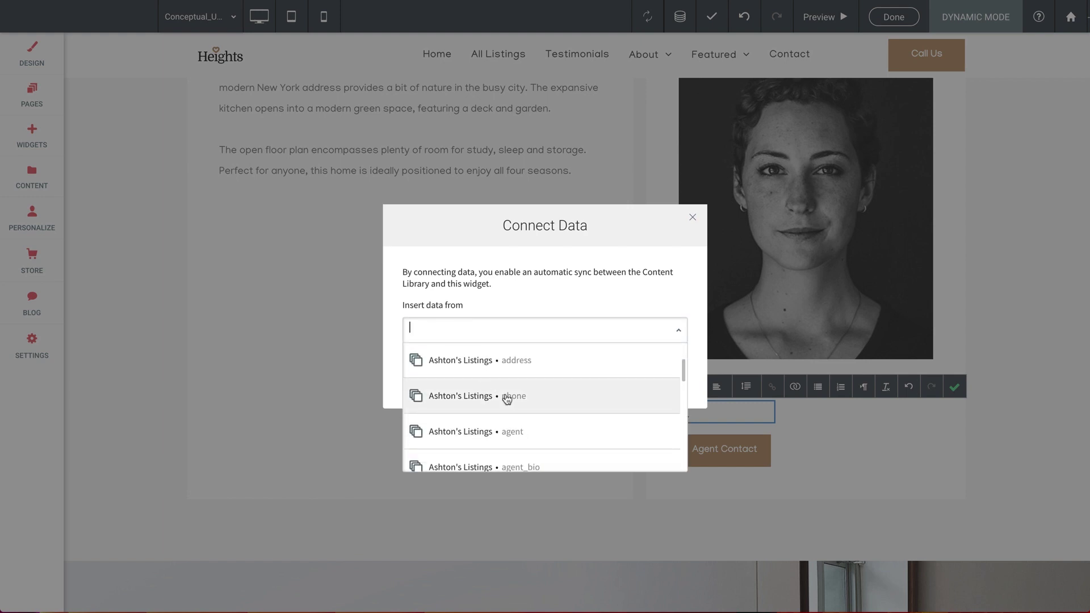
click(530, 397)
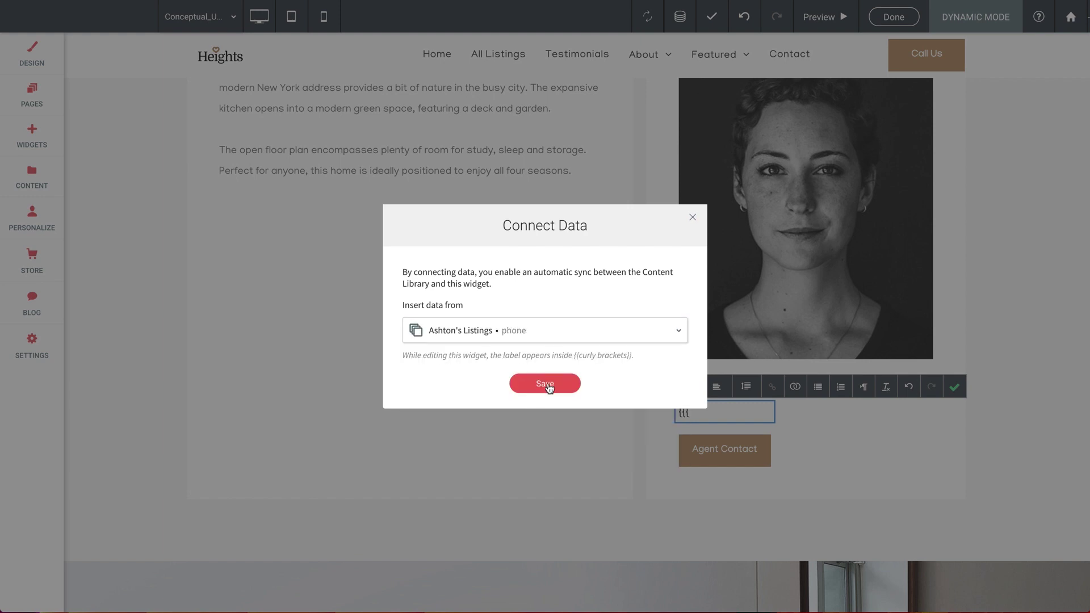
click(548, 386)
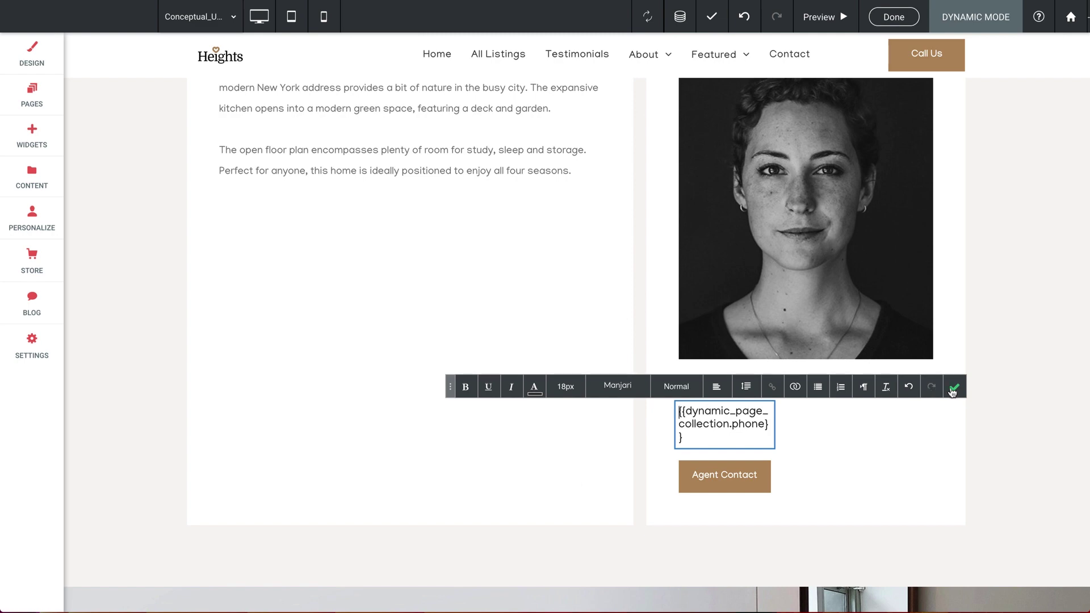
click(954, 387)
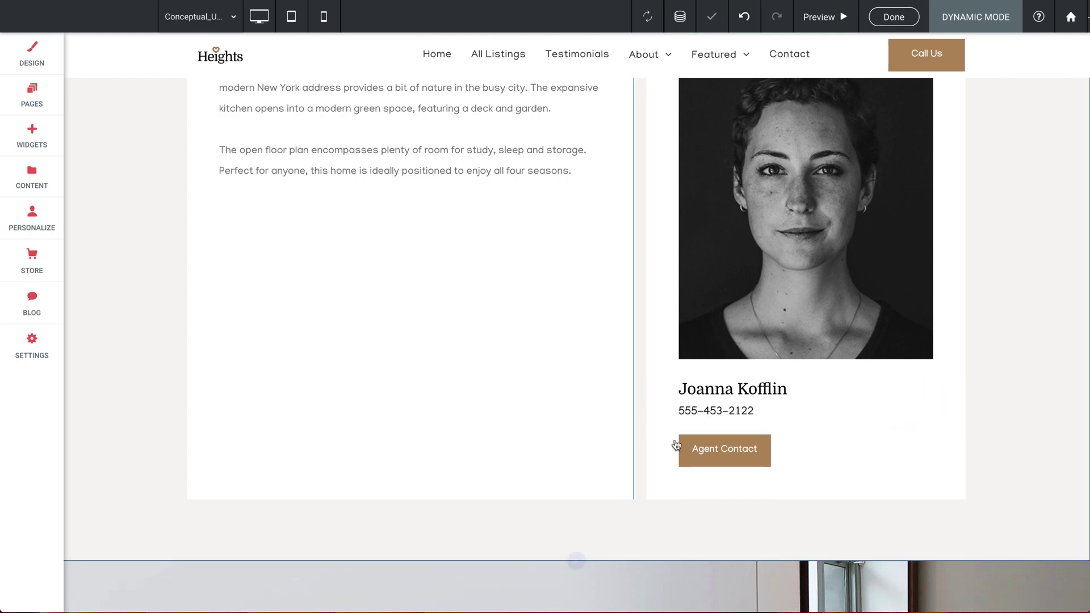
- Set the contact button's label from the button_text field, reading Book a Viewing
right_click(720, 458)
click(768, 419)
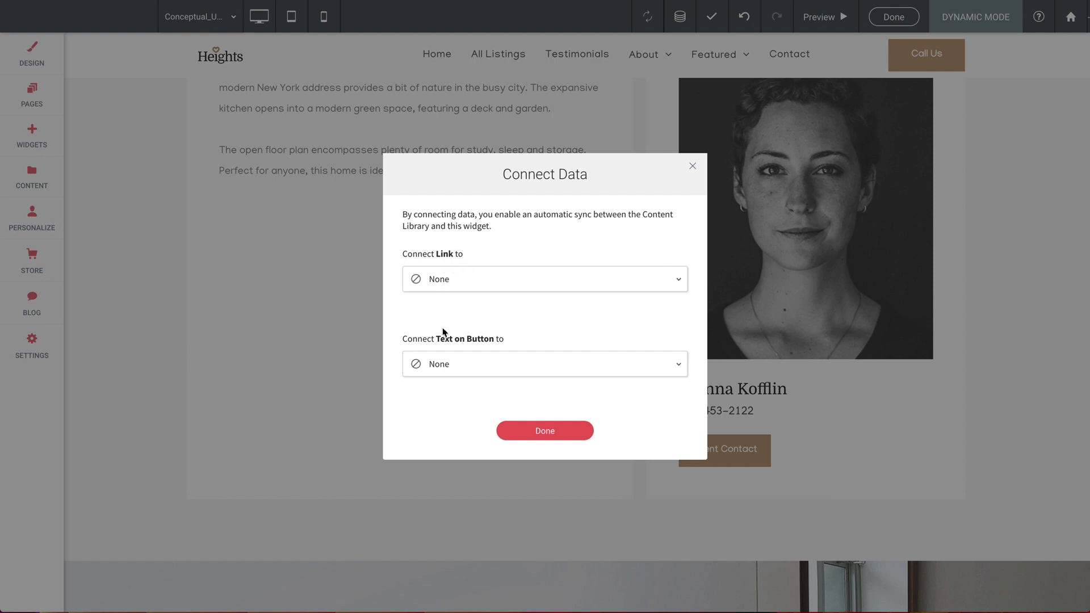
click(442, 366)
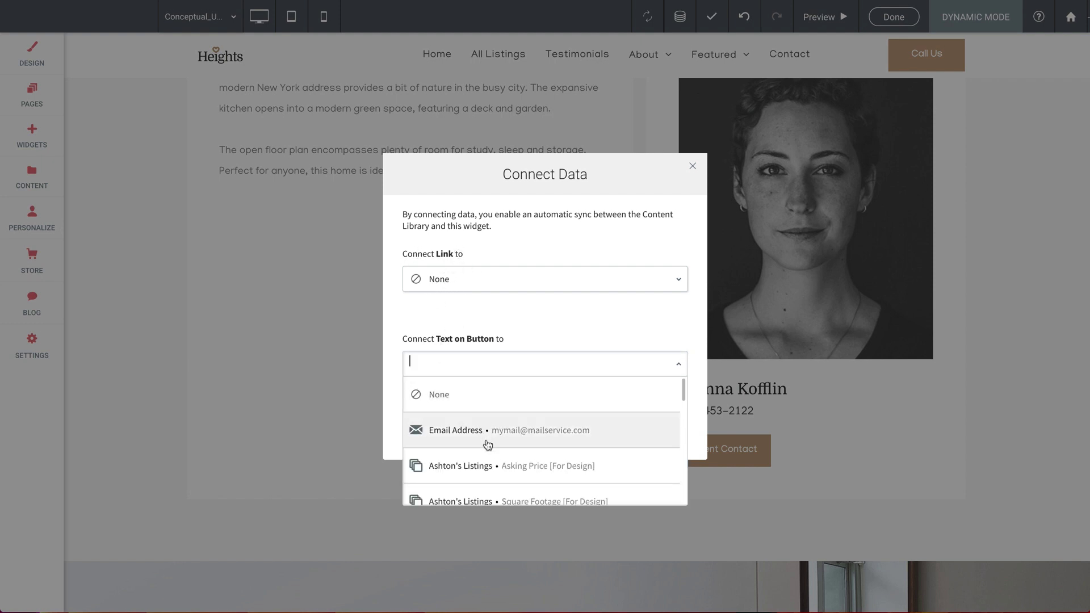
scroll(488, 446, down, 5)
scroll(487, 446, down, 1)
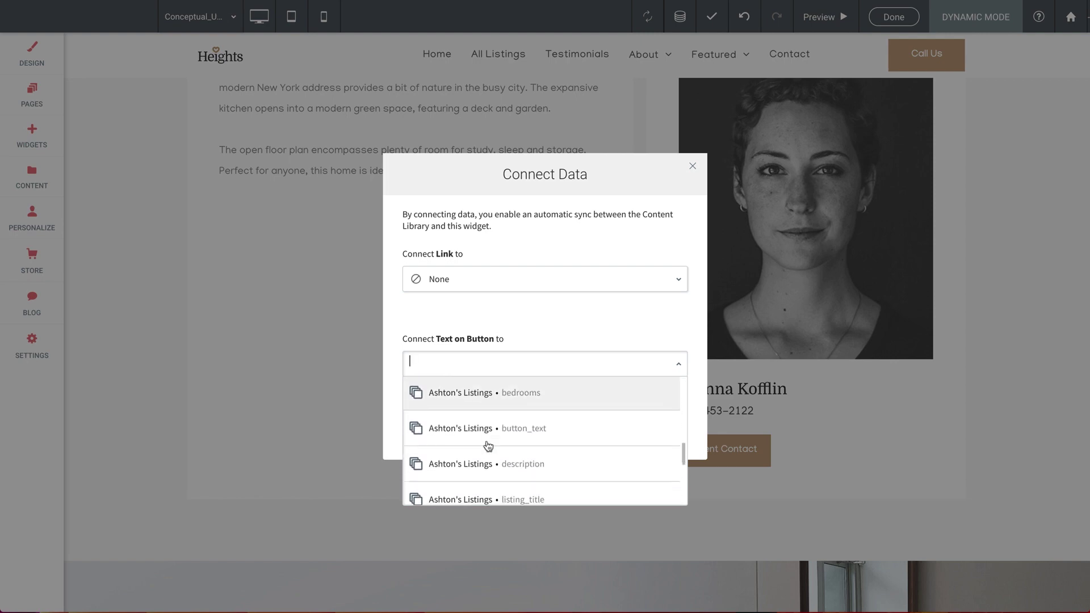
click(528, 427)
click(529, 436)
- Link the agent photo to the collection's agent_image field
right_click(770, 277)
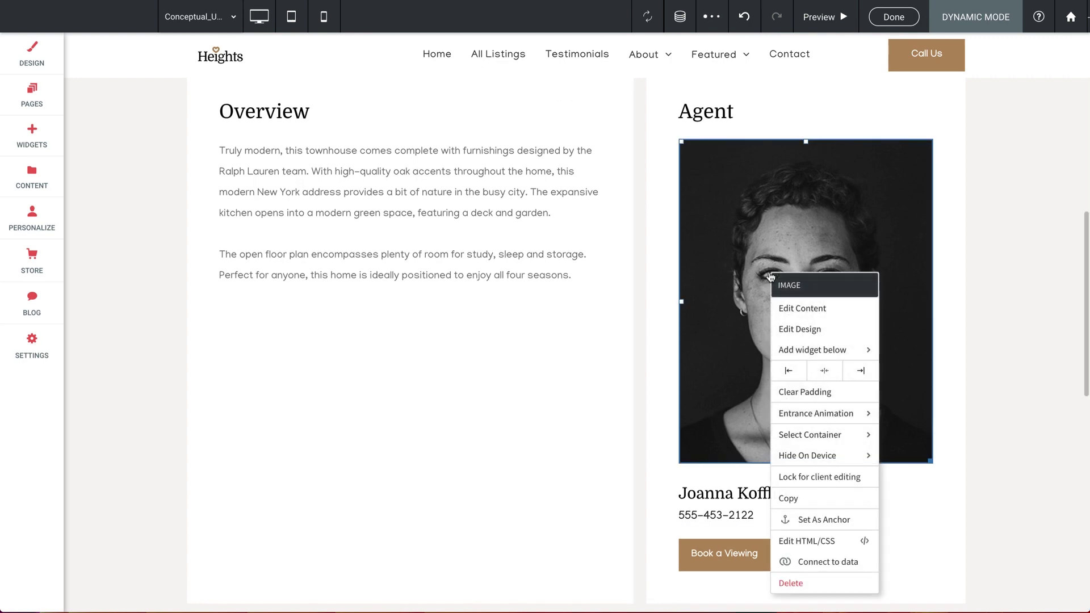
click(819, 567)
click(454, 323)
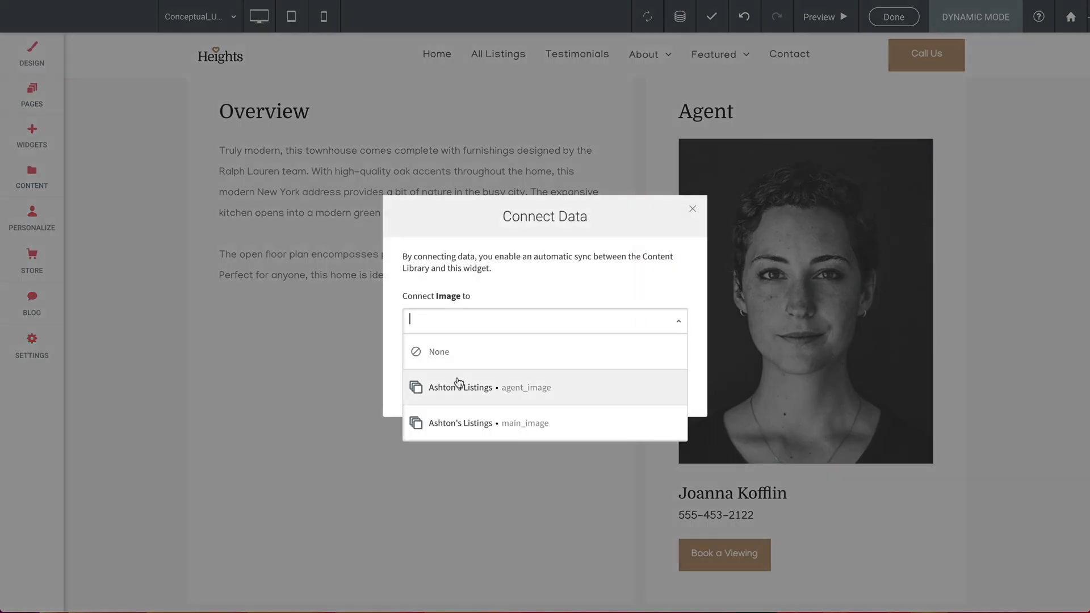
click(505, 389)
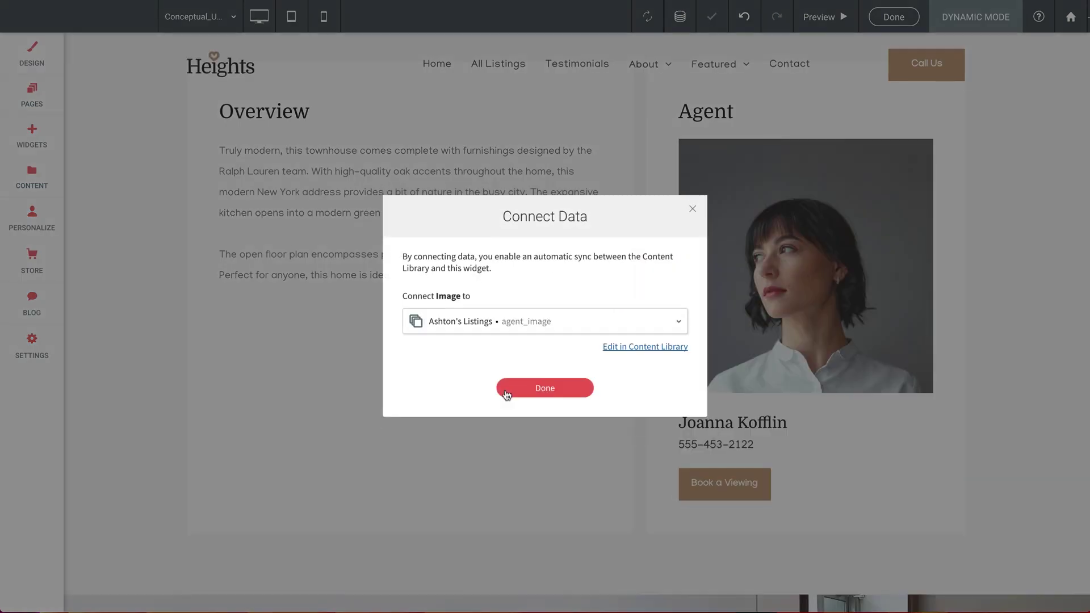
click(547, 397)
scroll(549, 395, up, 10)
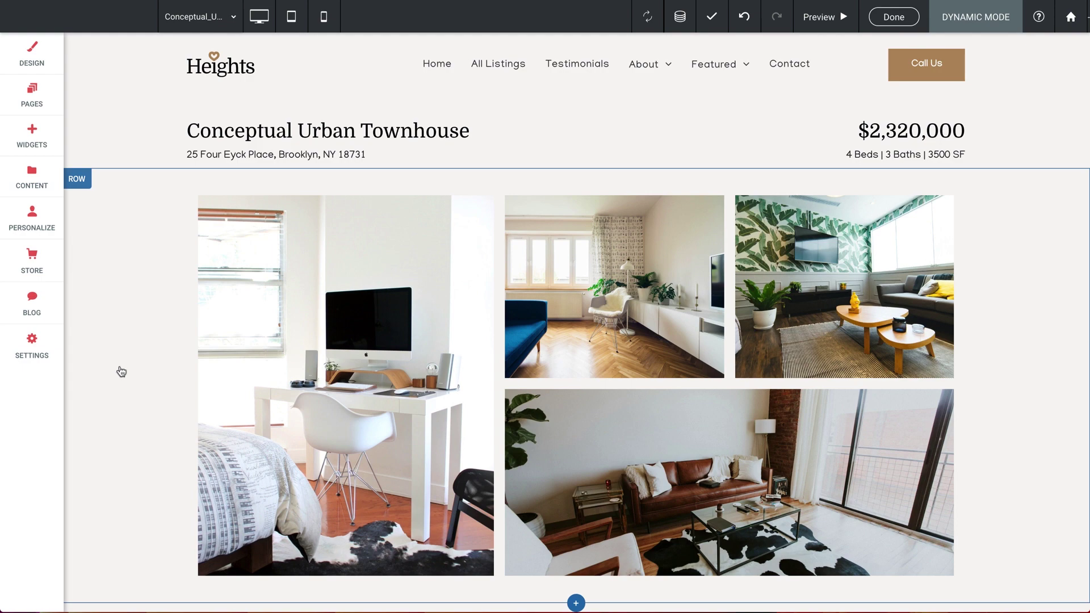
scroll(121, 372, down, 8)
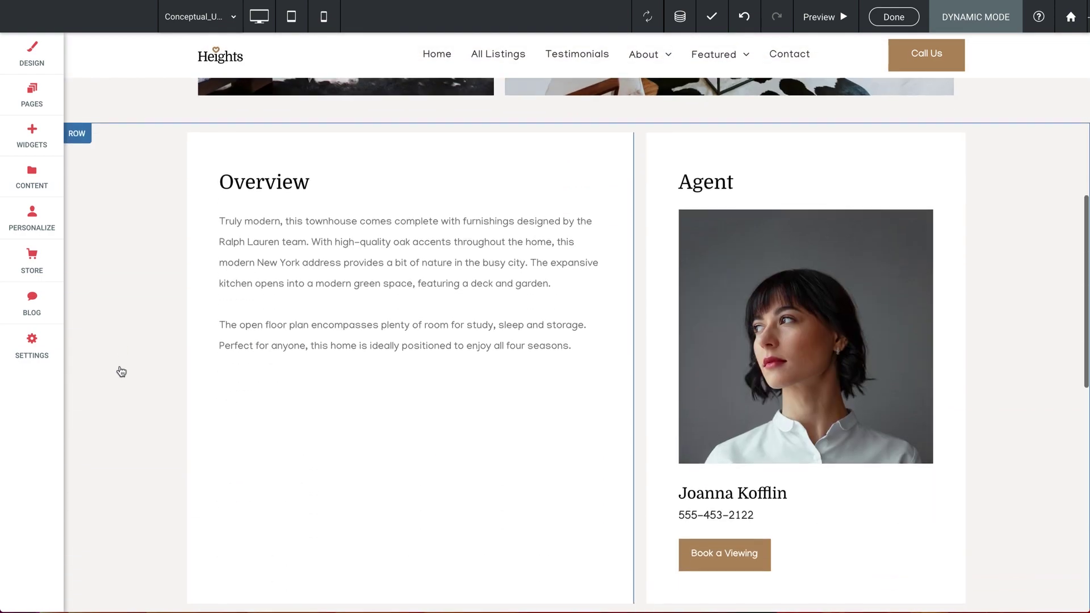
scroll(121, 372, up, 10)
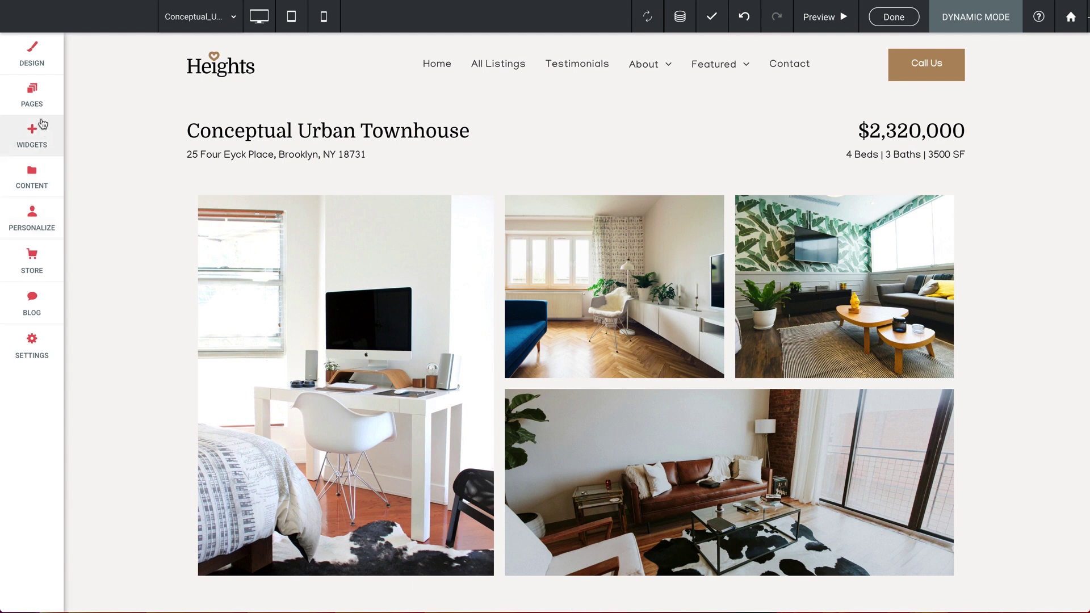
click(31, 94)
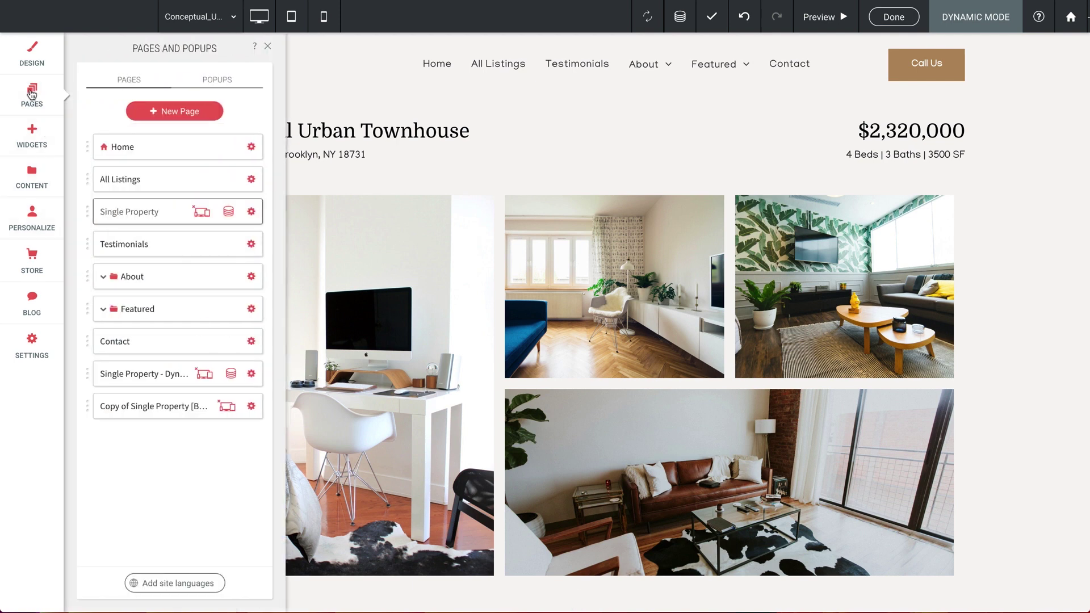
click(130, 181)
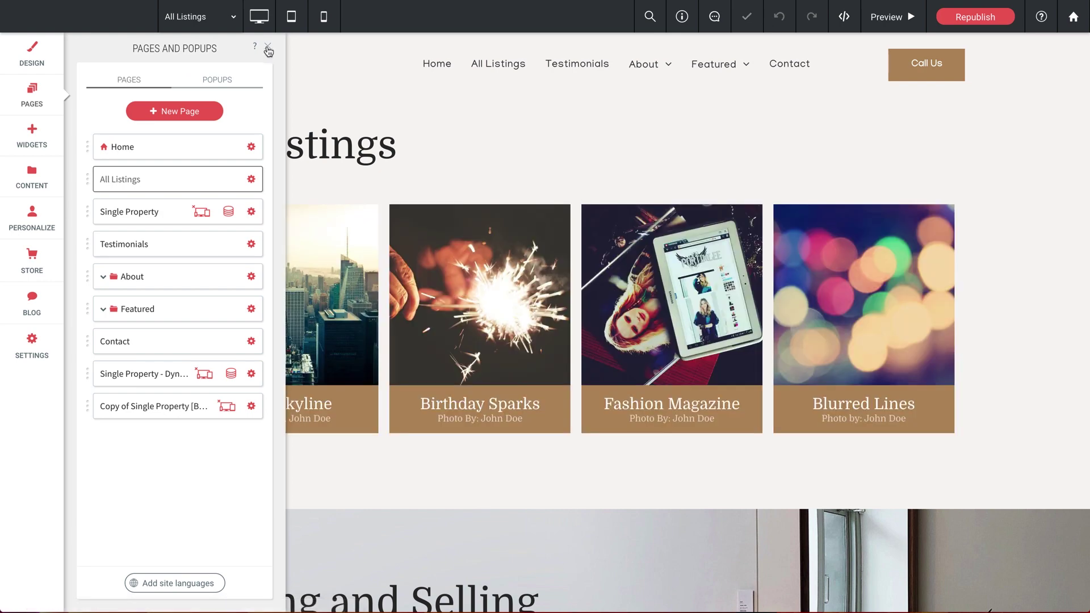
click(268, 47)
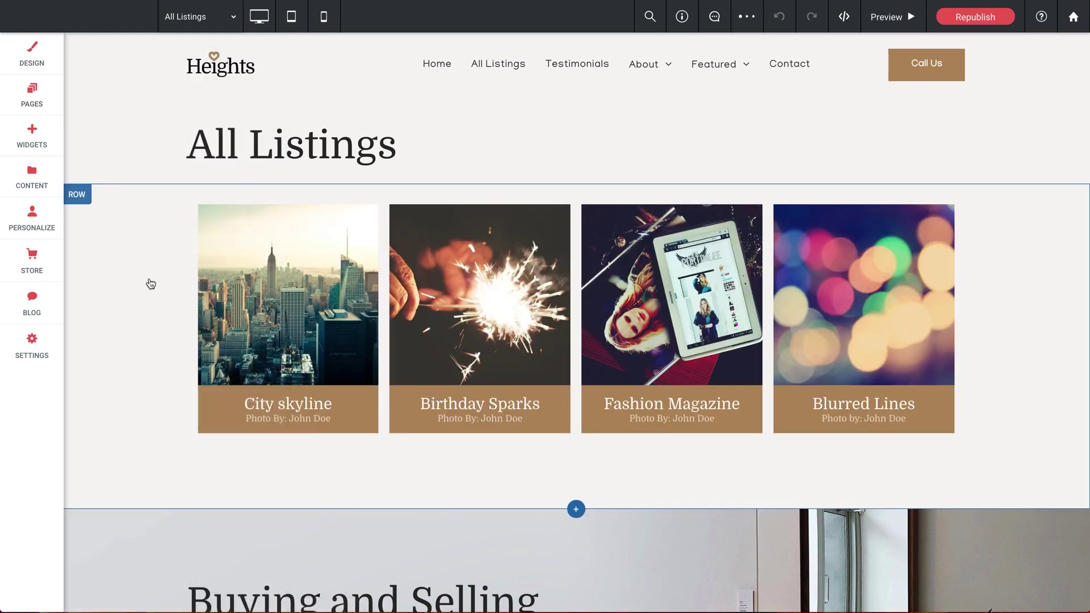
scroll(150, 278, down, 4)
scroll(150, 283, up, 4)
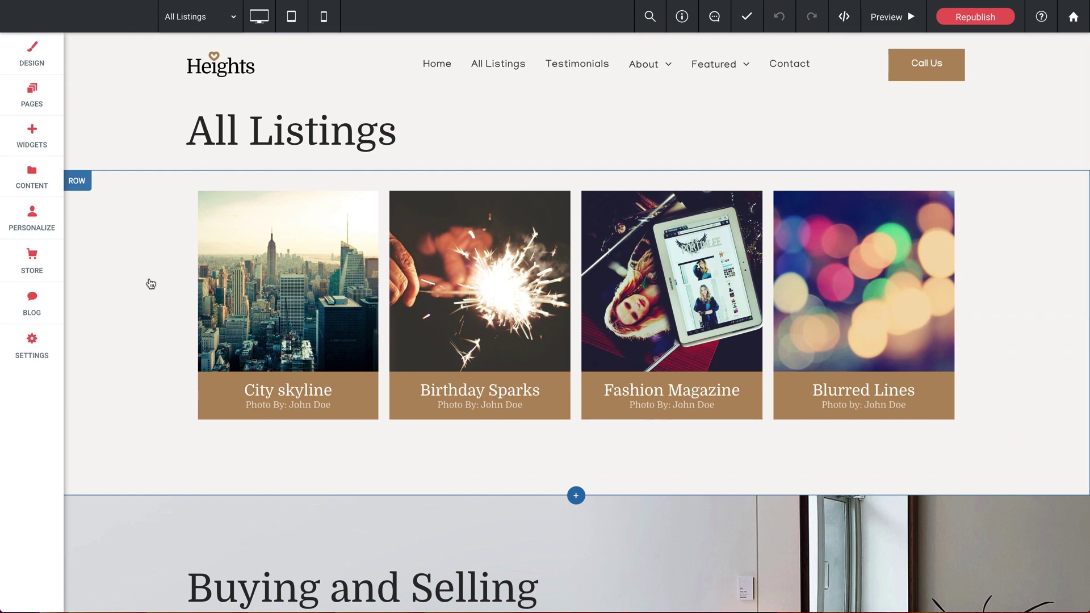
scroll(151, 284, up, 1)
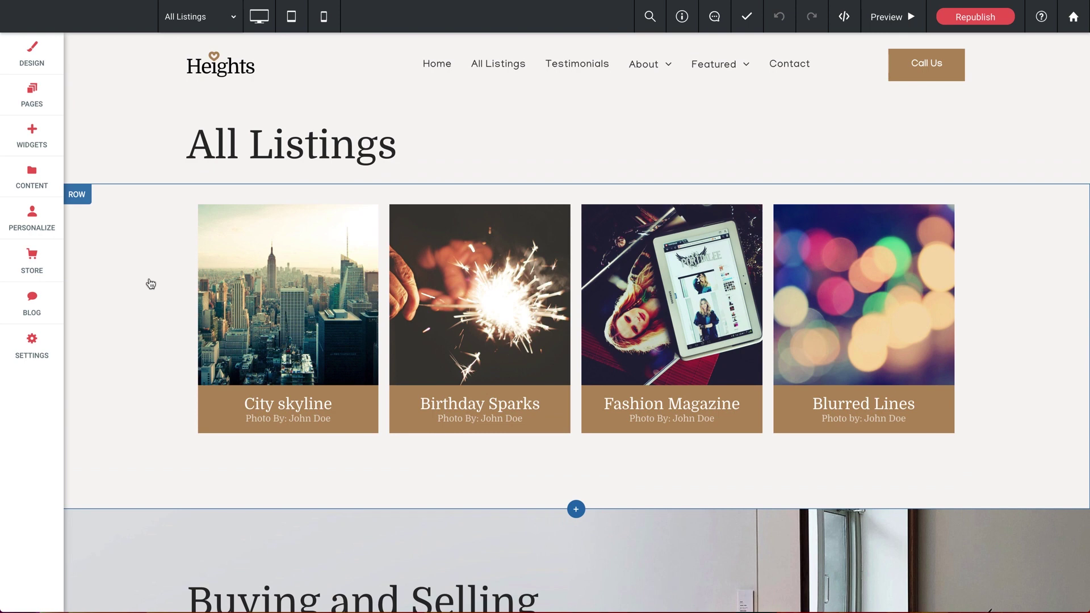
scroll(150, 283, down, 3)
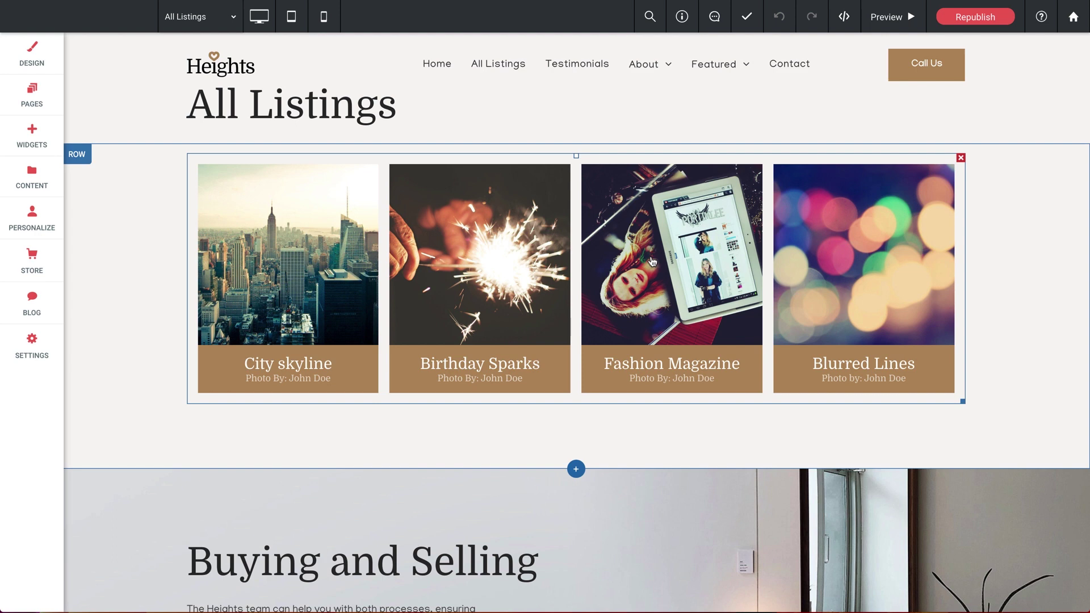
- Connect the All Listings gallery to the listings collection, using main_image for card images
right_click(445, 215)
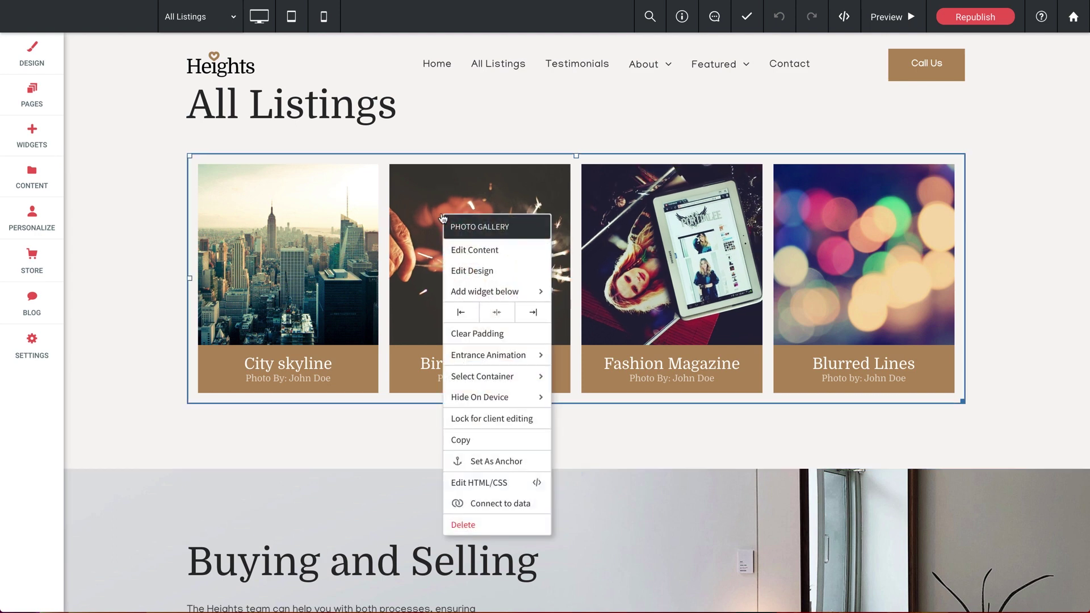
click(513, 506)
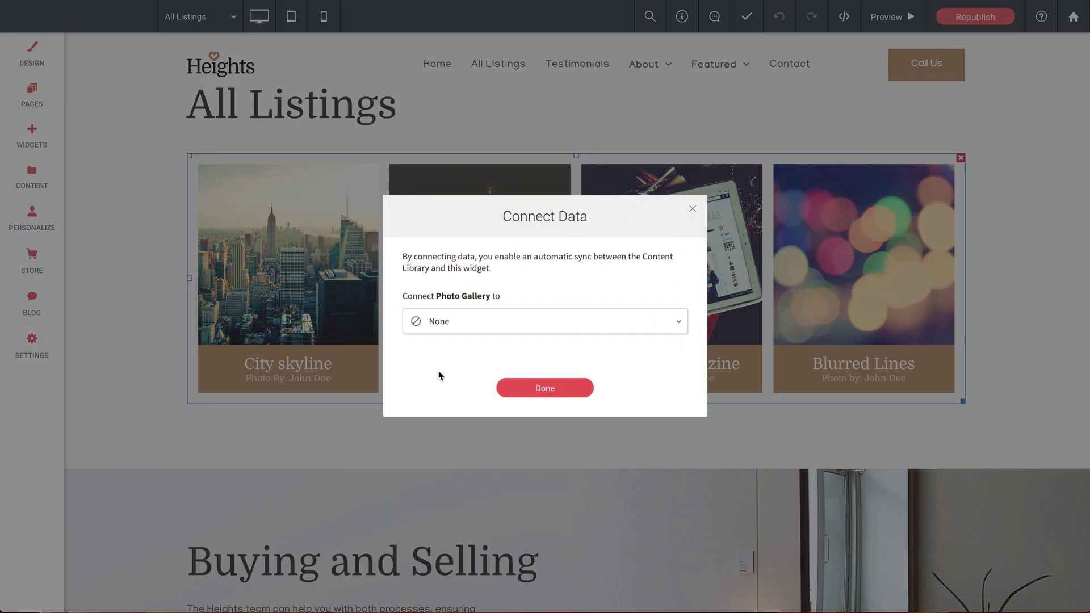
click(449, 320)
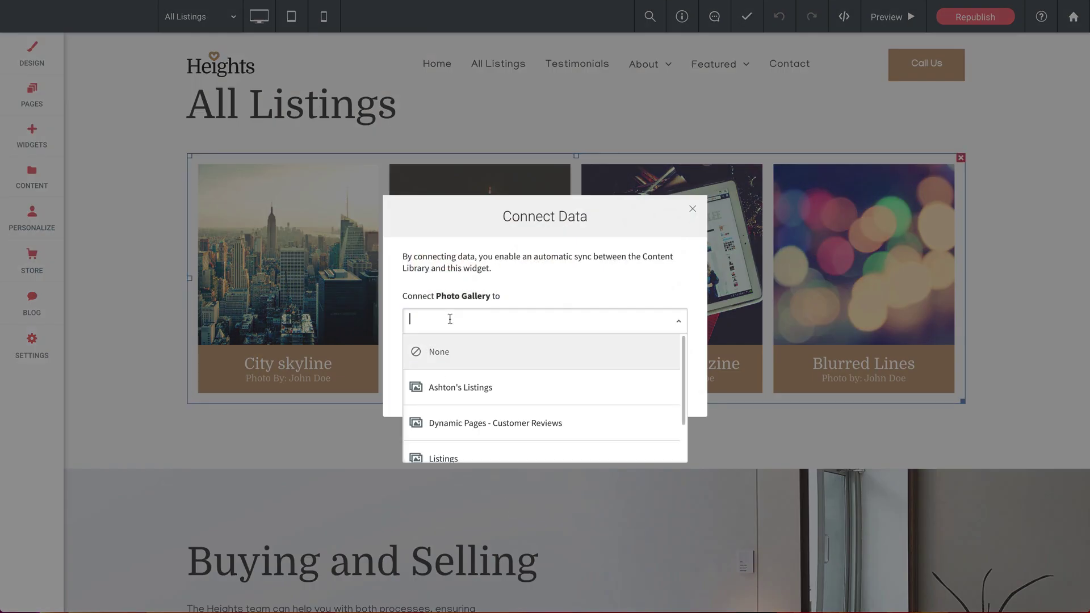
click(474, 387)
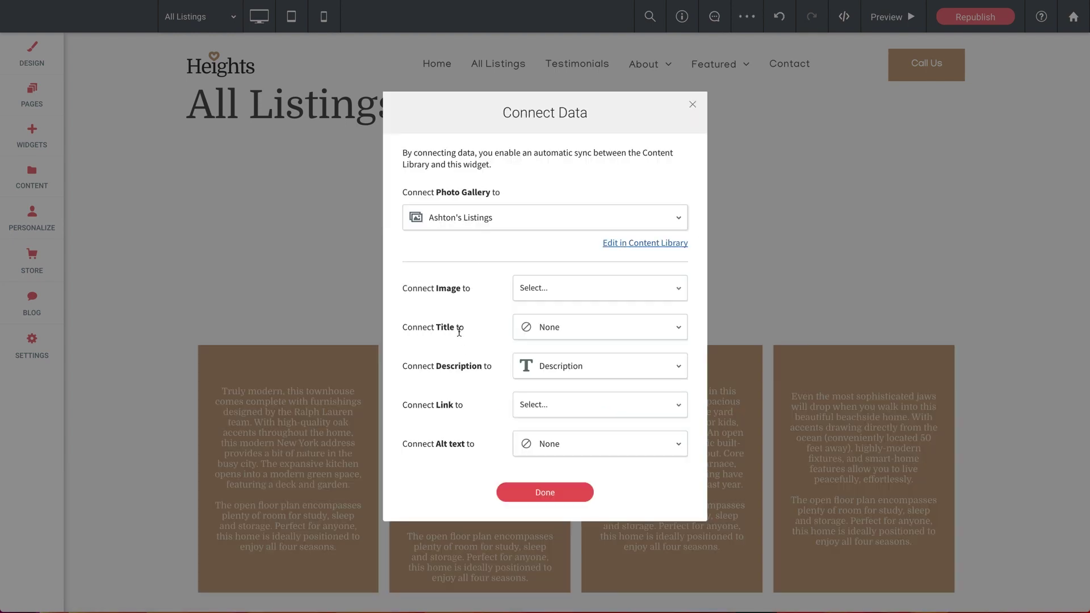
scroll(459, 332, down, 1)
scroll(458, 328, up, 1)
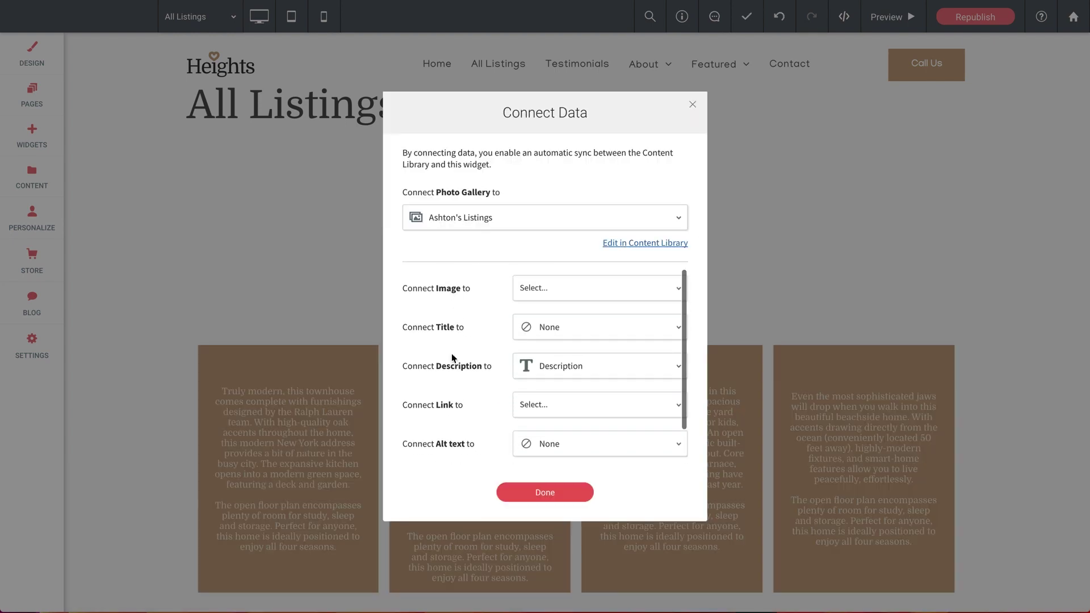
click(549, 287)
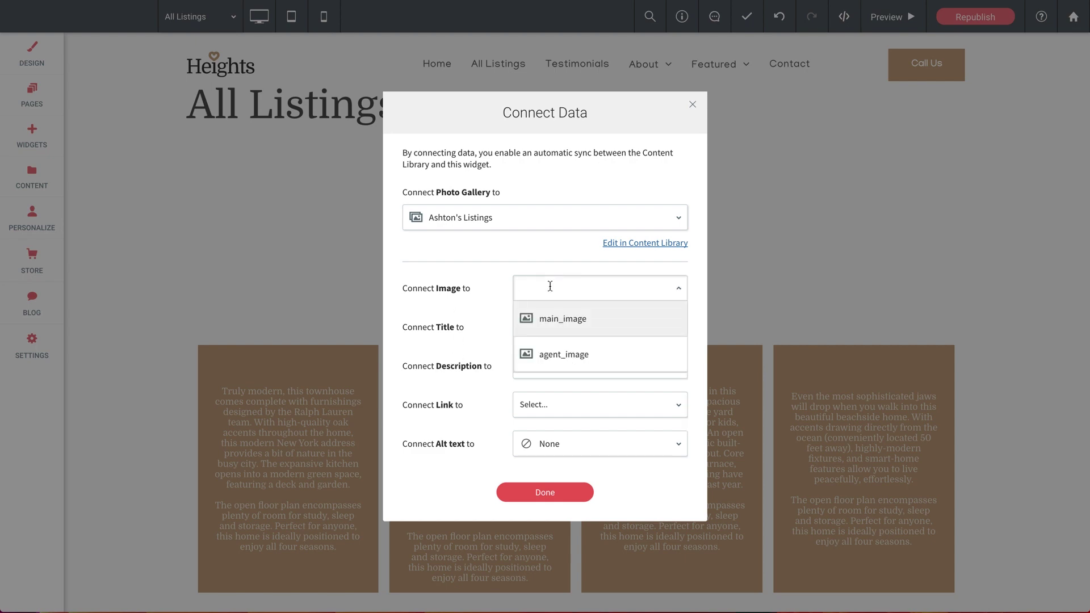
click(555, 322)
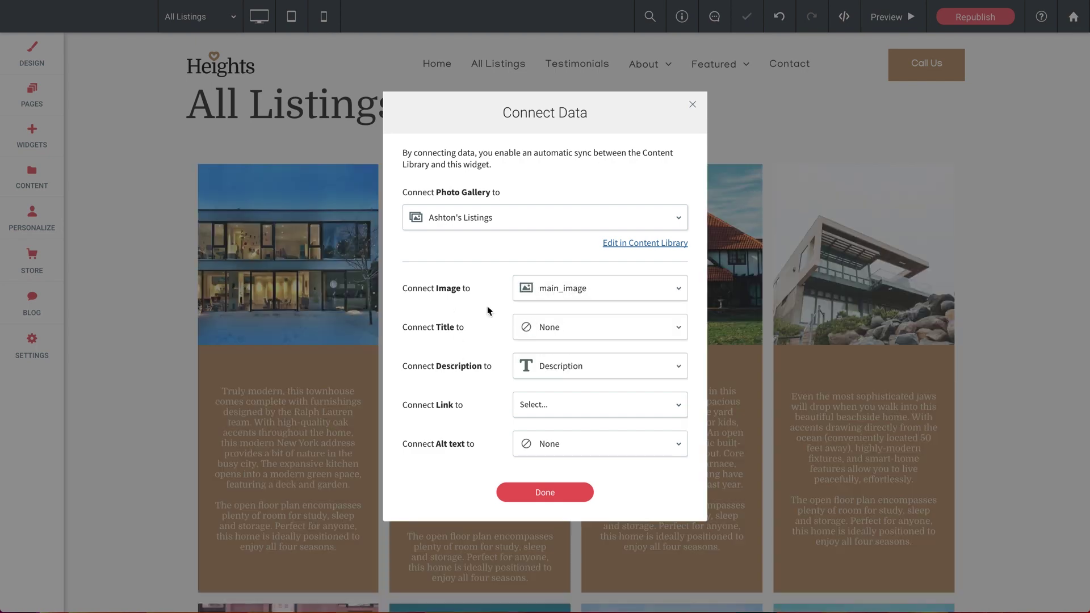
- Map price to the card titles and short_description to the card descriptions
scroll(487, 310, down, 1)
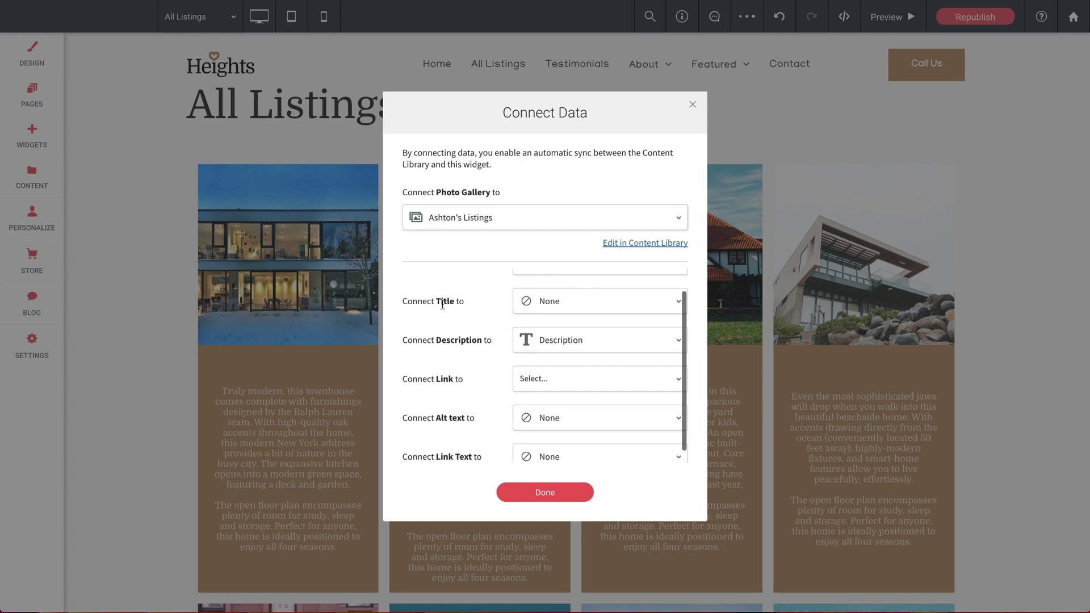
click(548, 302)
scroll(566, 356, down, 5)
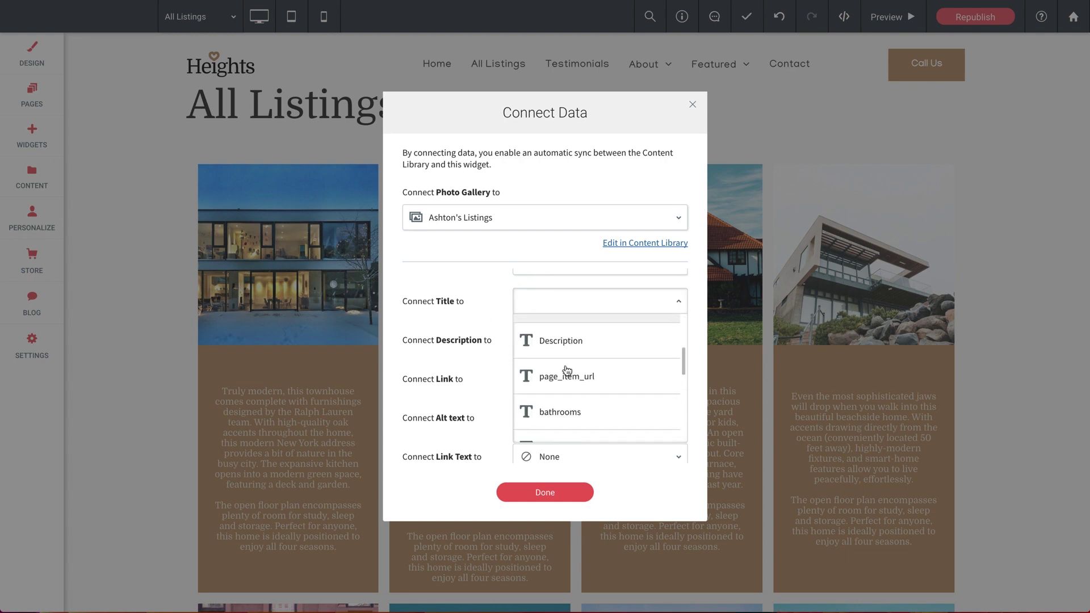
scroll(563, 372, down, 2)
click(561, 369)
click(561, 369)
click(575, 433)
- Link each card to its Single Property dynamic page with listing_title as link text
scroll(485, 371, down, 1)
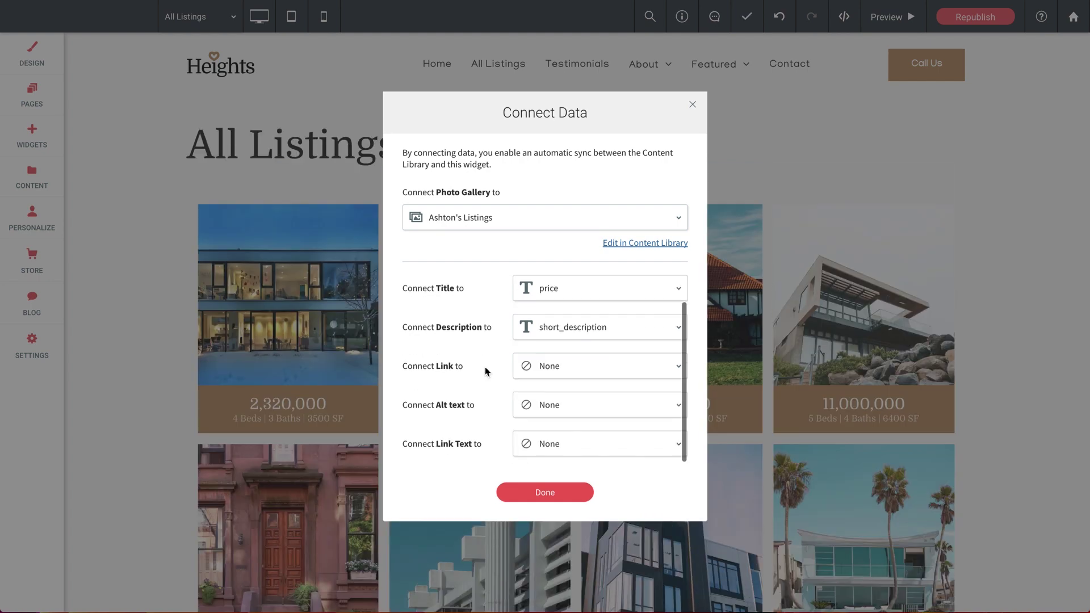
click(549, 367)
scroll(570, 432, down, 1)
scroll(573, 433, down, 1)
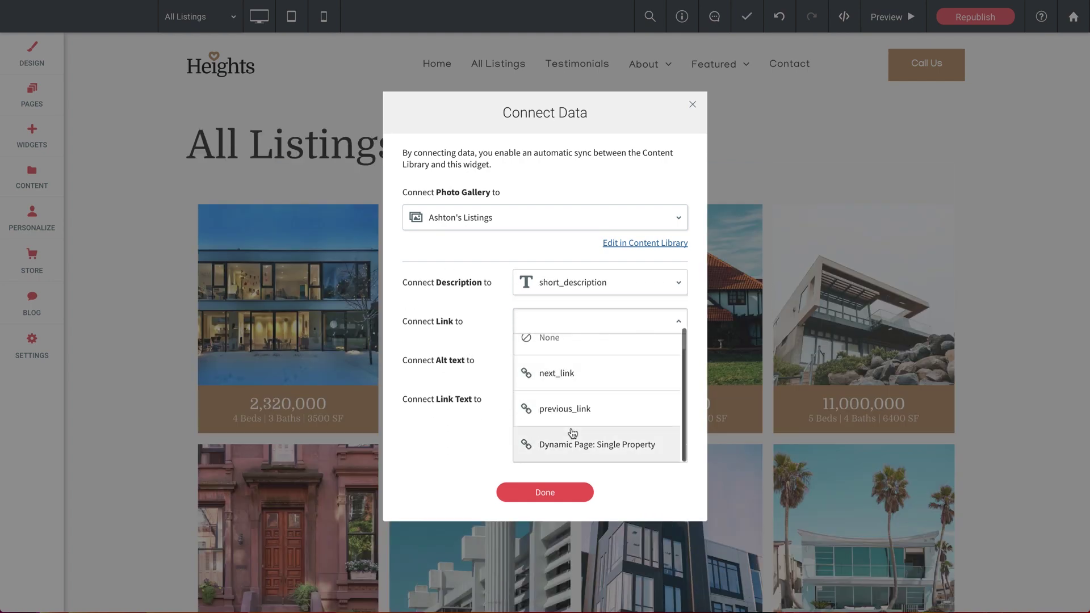
click(579, 453)
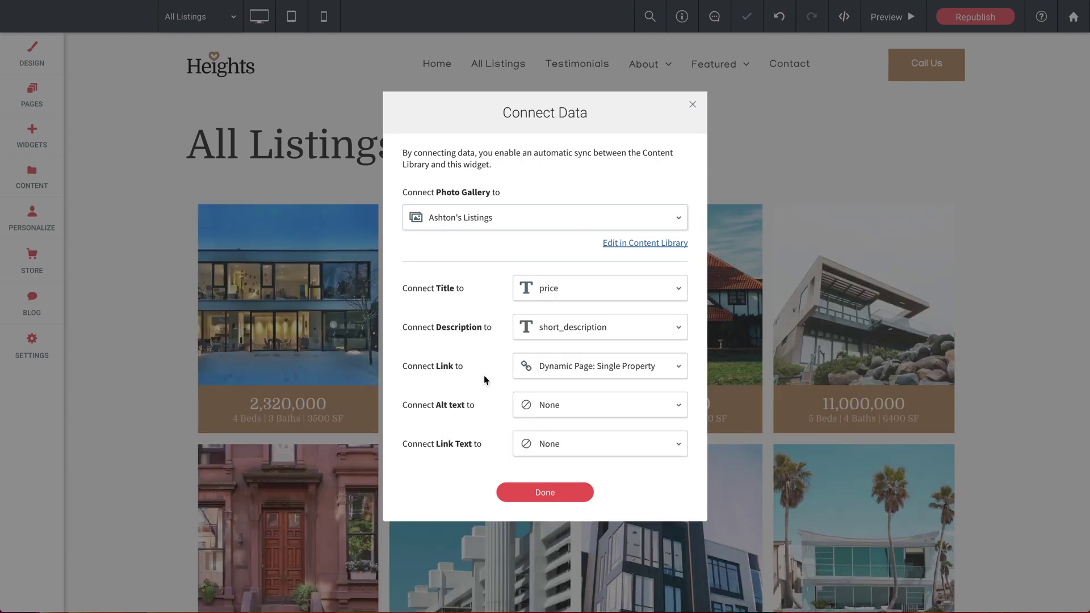
click(548, 444)
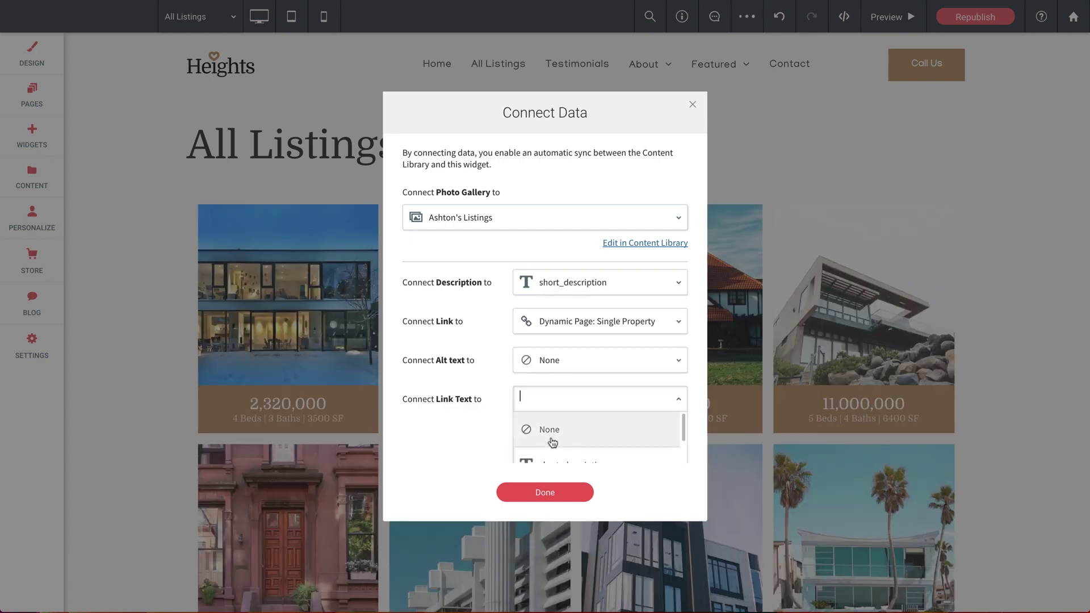
scroll(553, 441, down, 3)
scroll(553, 442, up, 4)
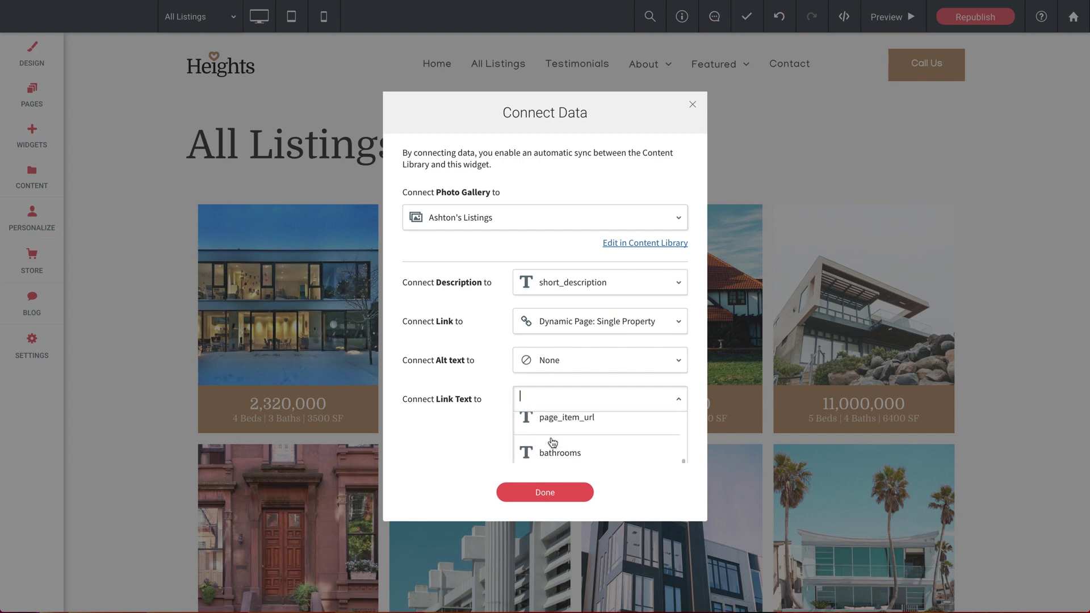
scroll(552, 442, down, 2)
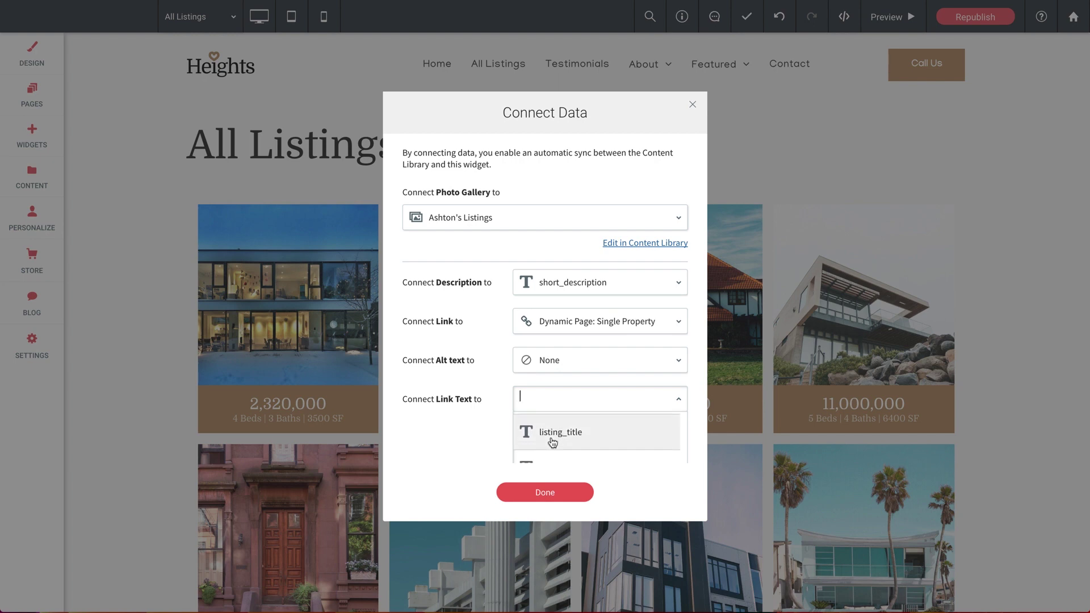
click(553, 440)
click(522, 492)
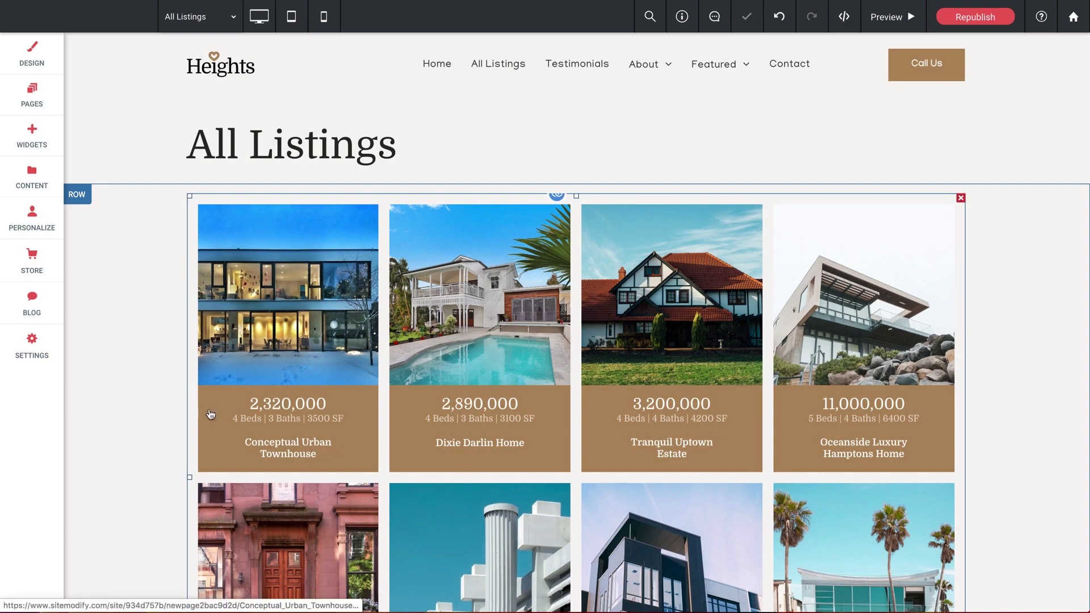
scroll(154, 401, down, 3)
scroll(154, 402, up, 3)
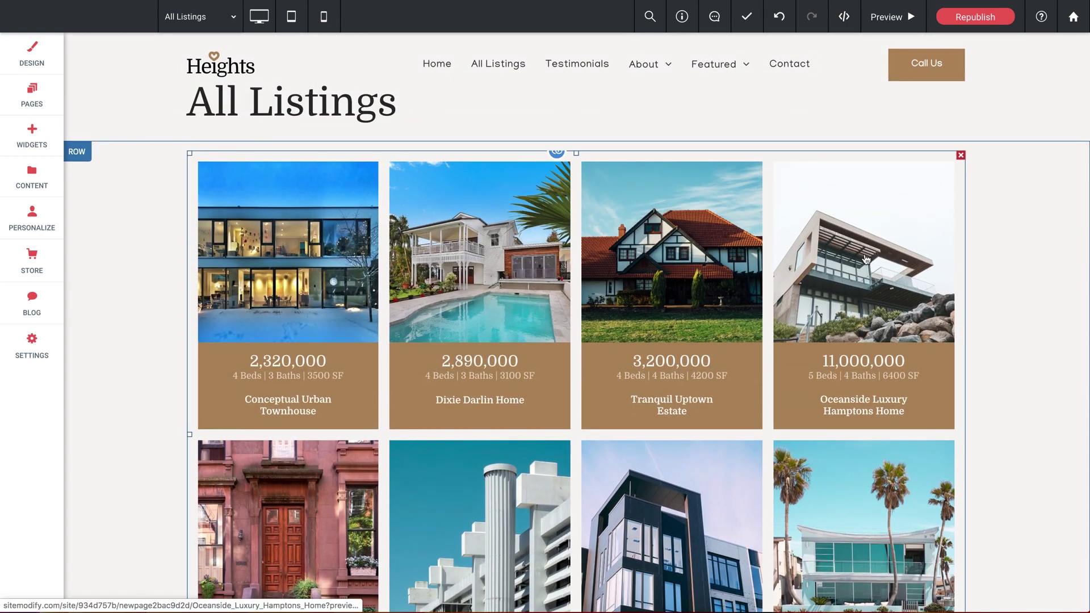
- Preview the site and open the Dixie Darlin Home listing page
scroll(866, 259, down, 4)
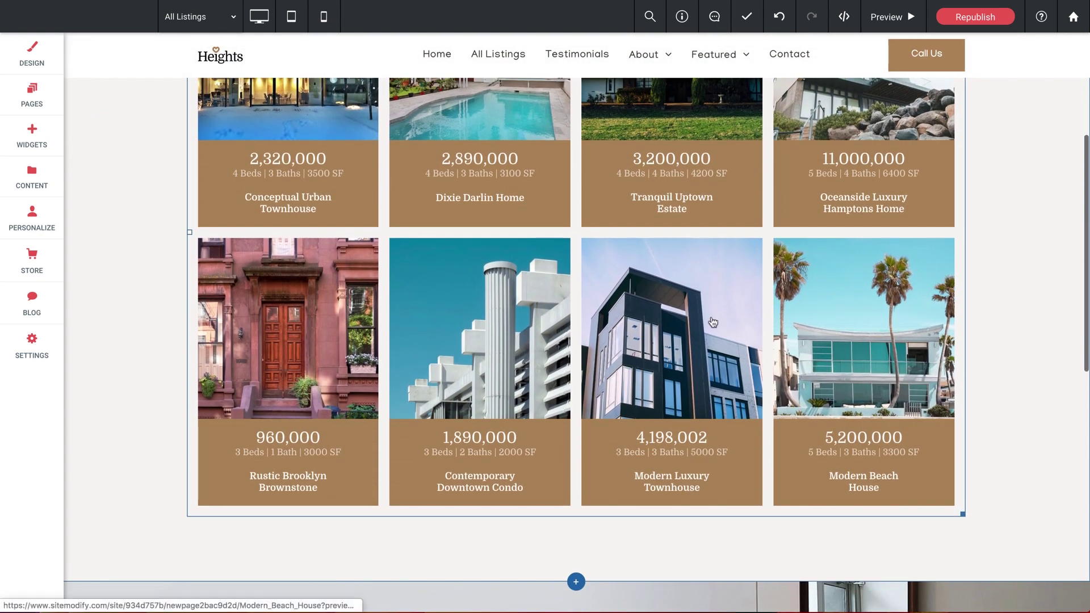
scroll(97, 305, up, 4)
scroll(100, 307, up, 1)
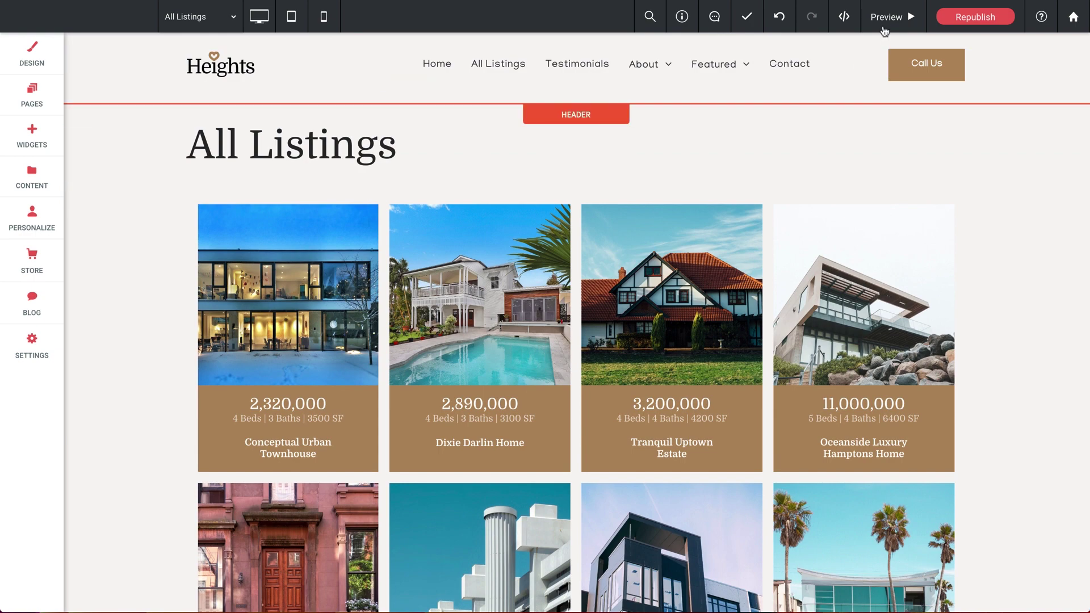
click(884, 25)
scroll(52, 322, down, 2)
scroll(53, 321, up, 2)
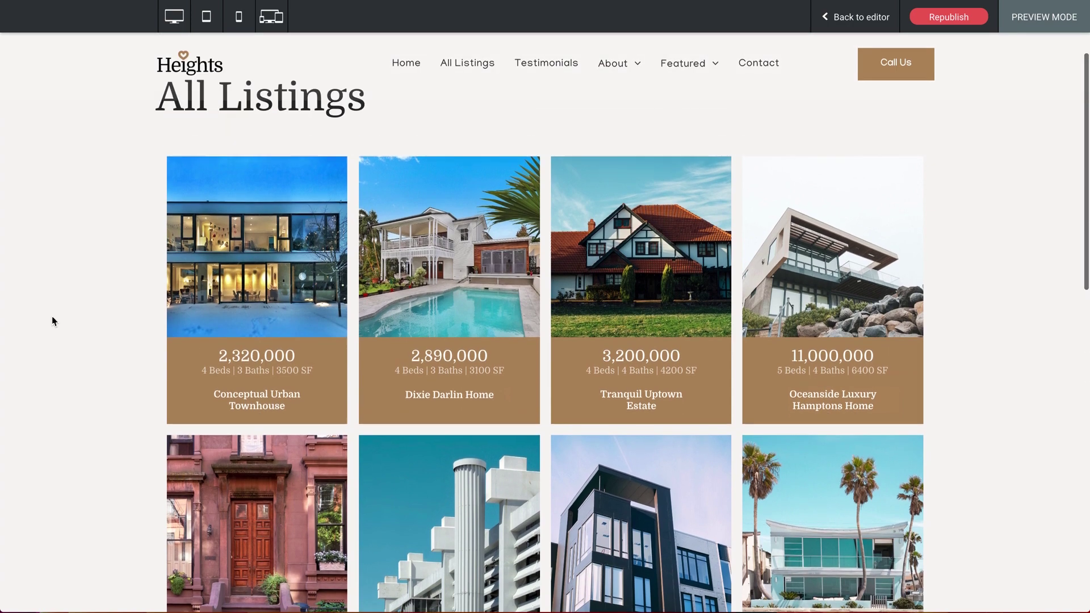
click(463, 281)
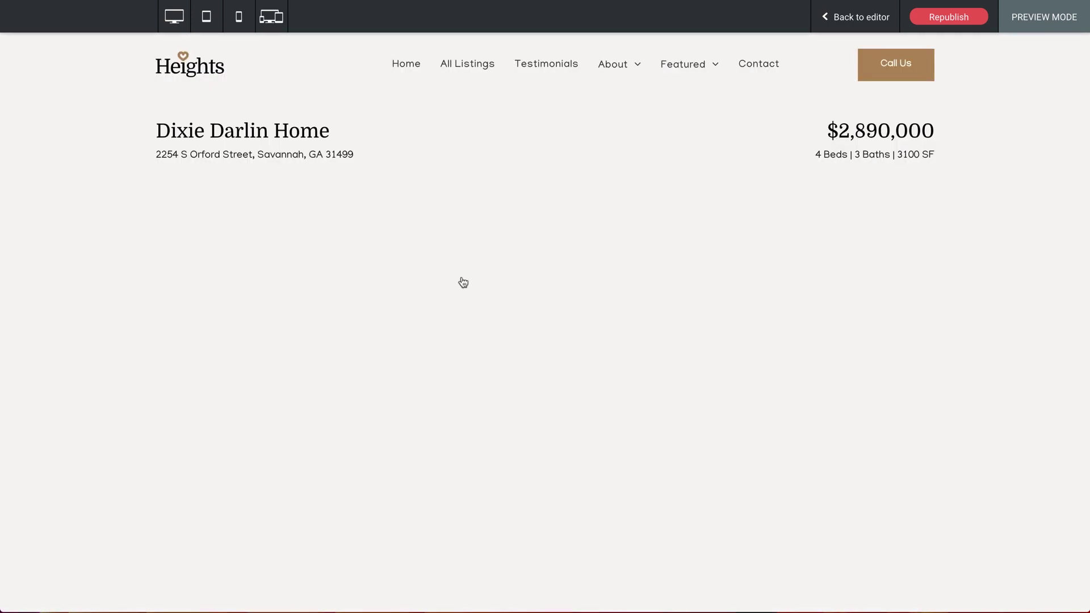
- Scroll through the Dixie Darlin Home listing, then return to All Listings
scroll(80, 321, down, 3)
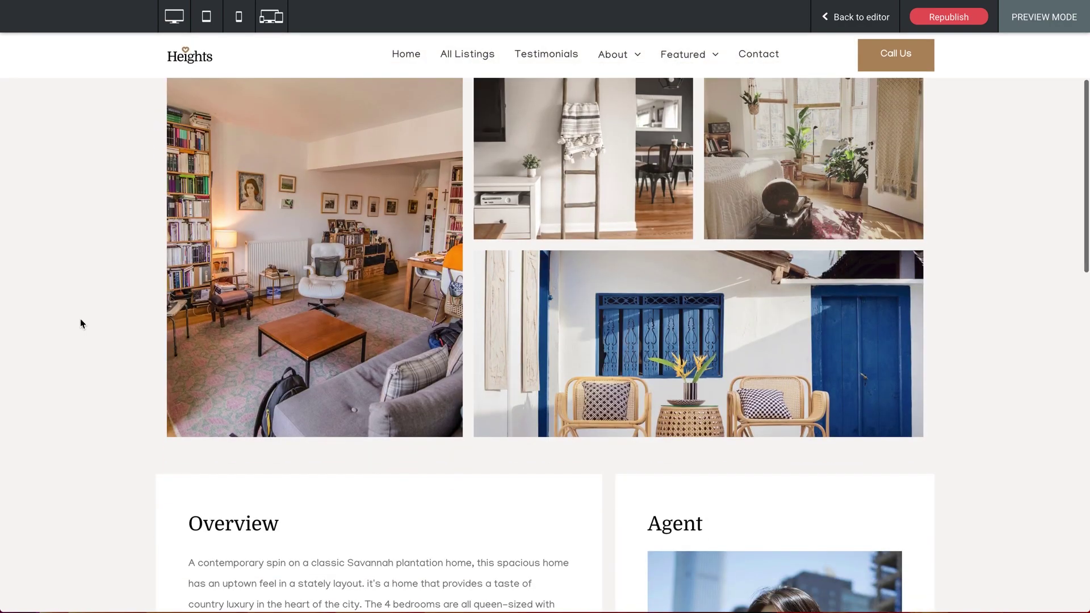
scroll(80, 320, down, 8)
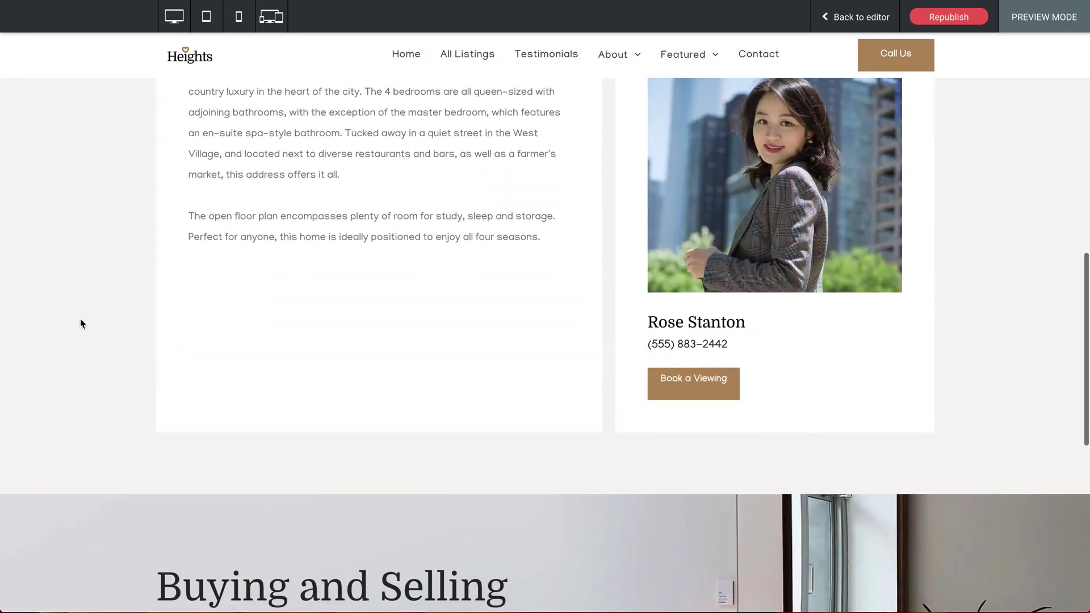
scroll(81, 320, up, 10)
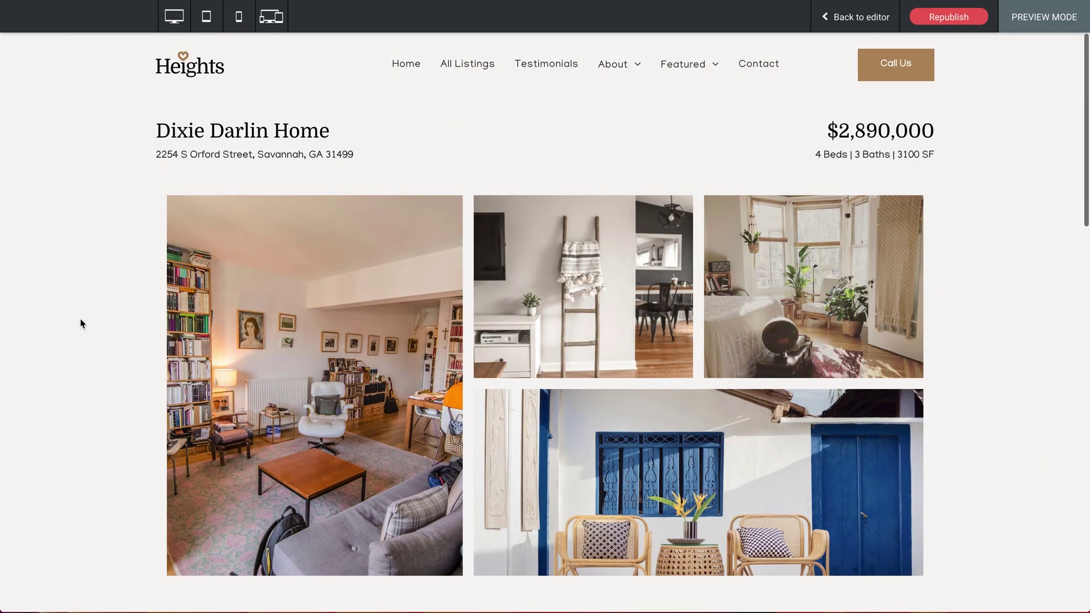
scroll(82, 323, down, 5)
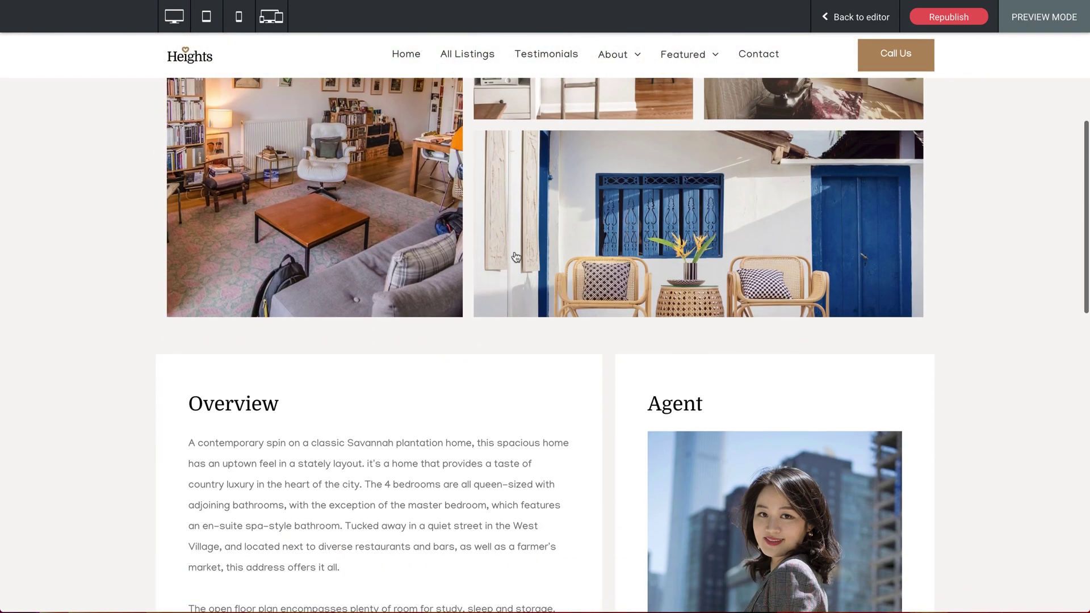
scroll(305, 428, down, 5)
scroll(304, 428, up, 7)
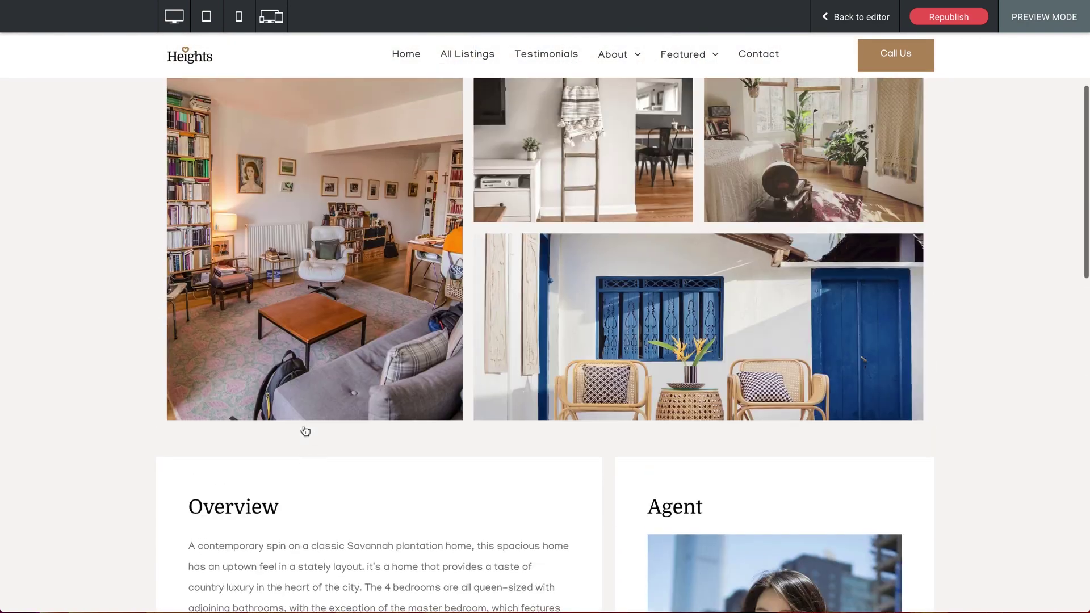
scroll(305, 431, up, 3)
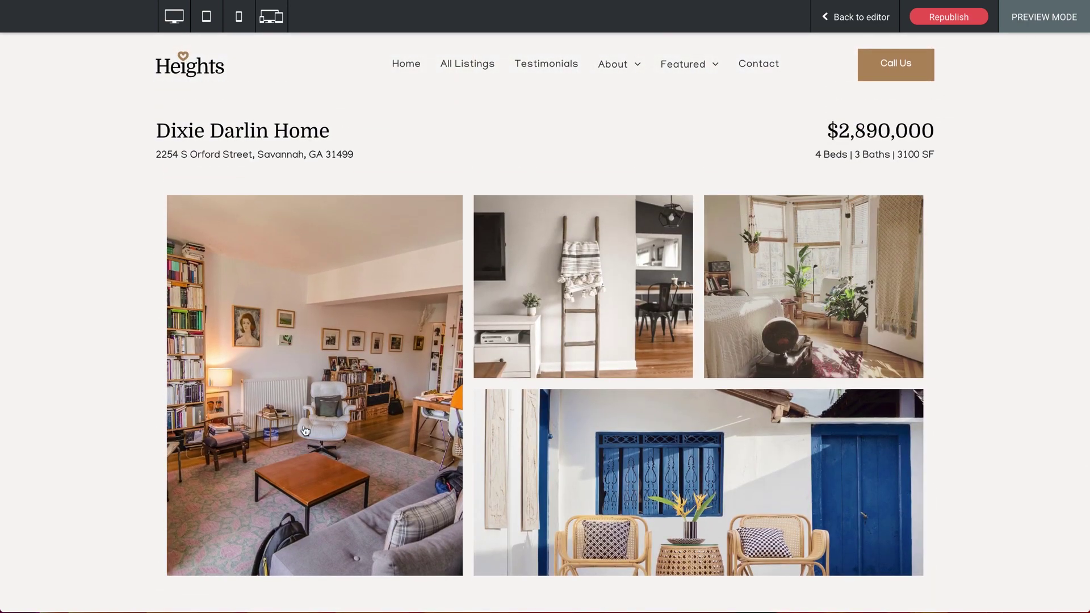
click(464, 65)
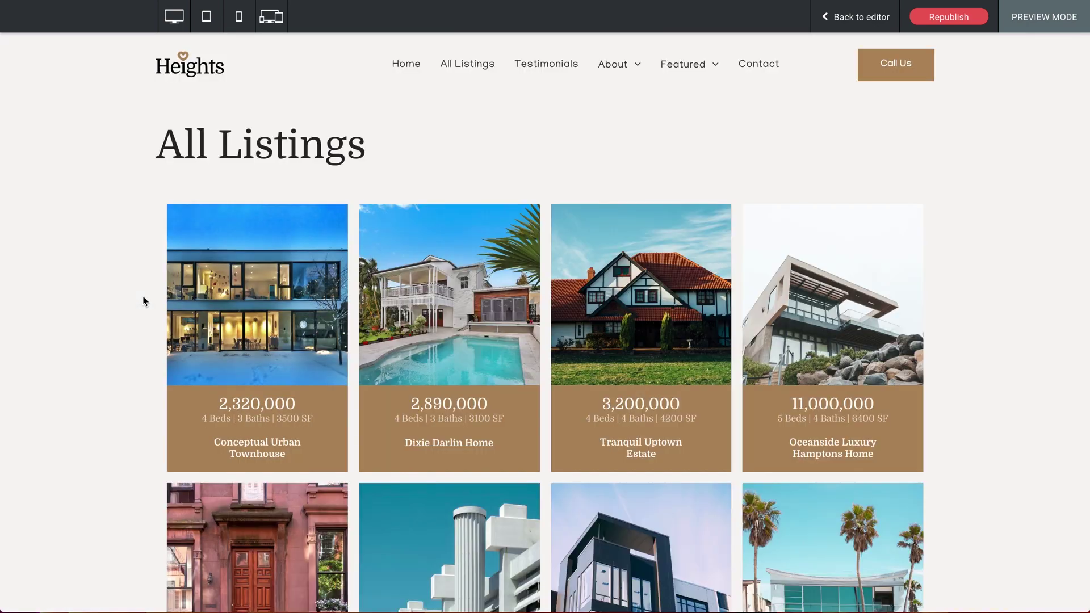
- Open and scroll through the Rustic Brooklyn Brownstone listing page
scroll(67, 328, down, 3)
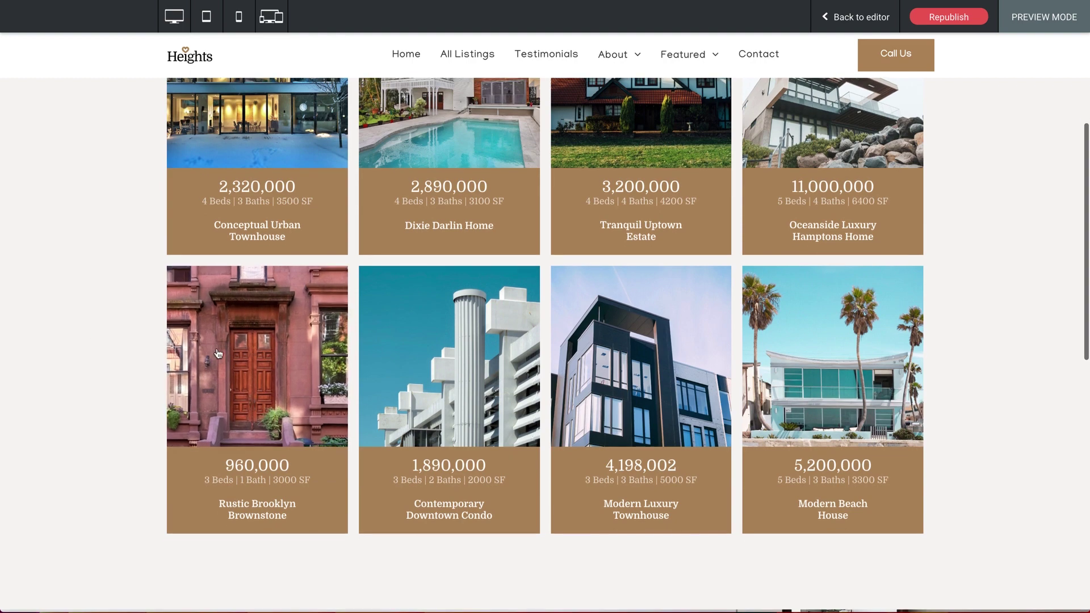
click(216, 348)
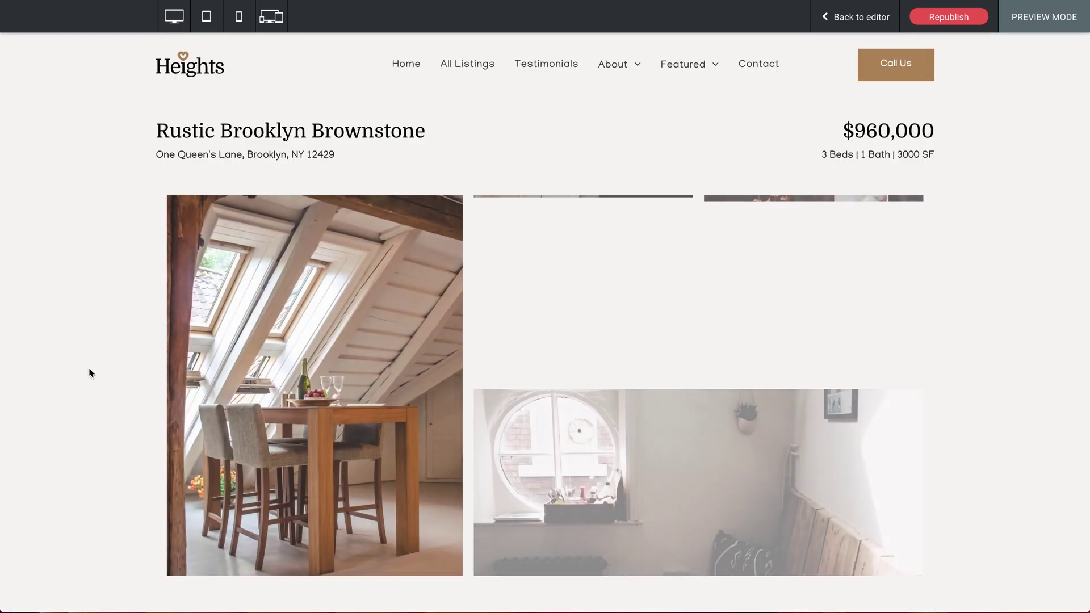
scroll(90, 373, down, 6)
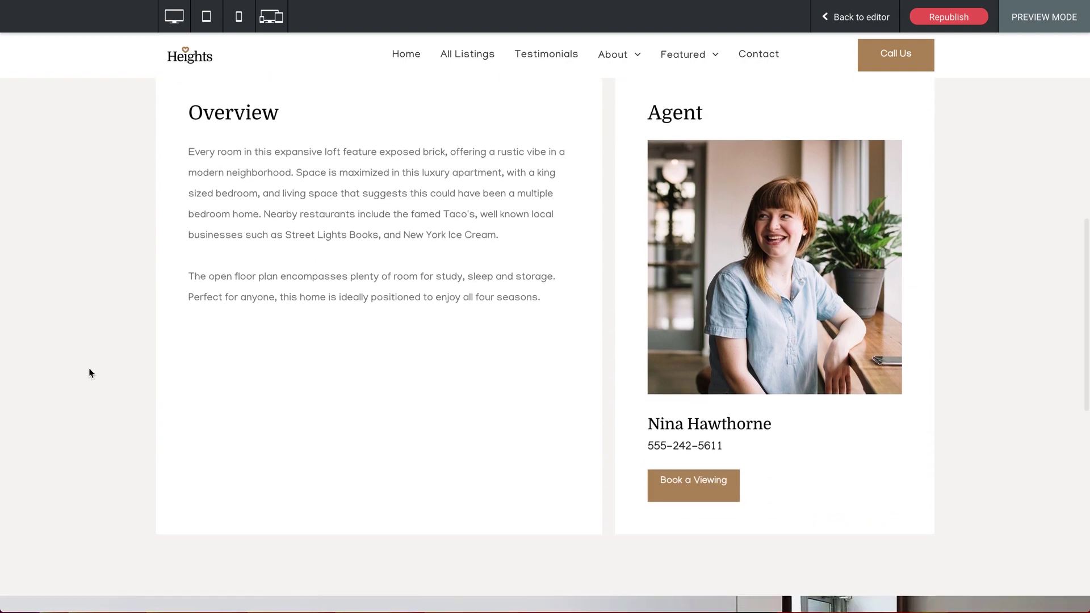
scroll(89, 373, up, 6)
scroll(90, 373, up, 3)
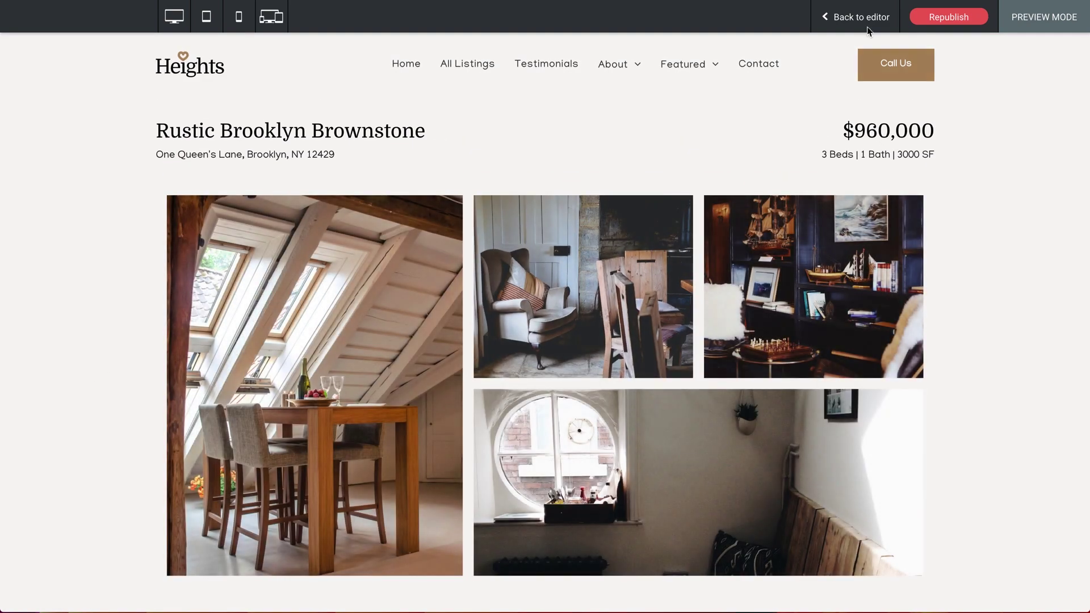
- Return to the editor's All Listings page, where Rustic Brooklyn Brownstone shows 960,000
click(858, 21)
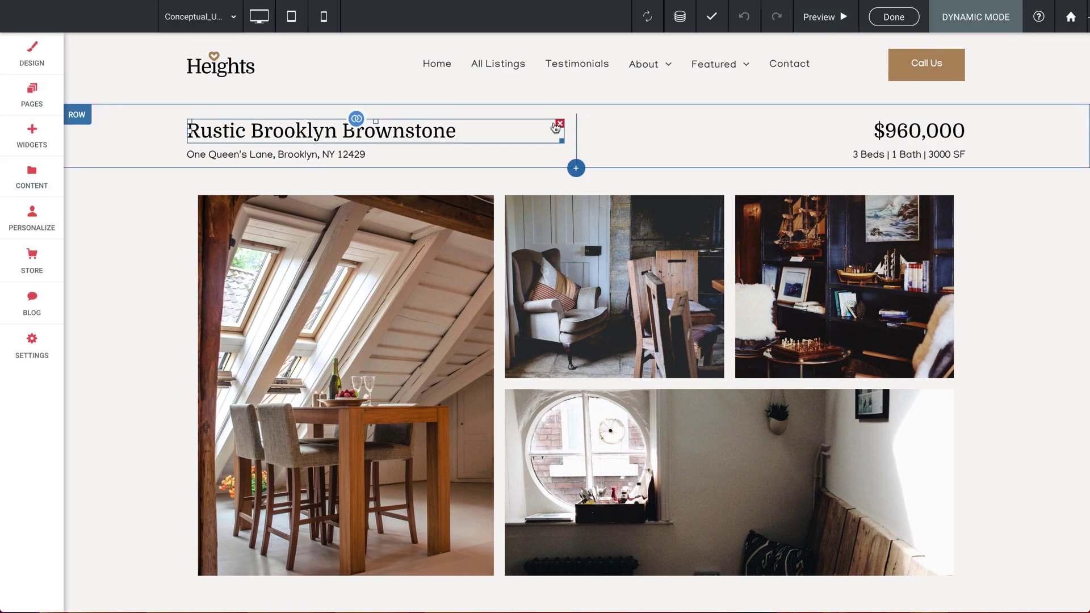
click(499, 66)
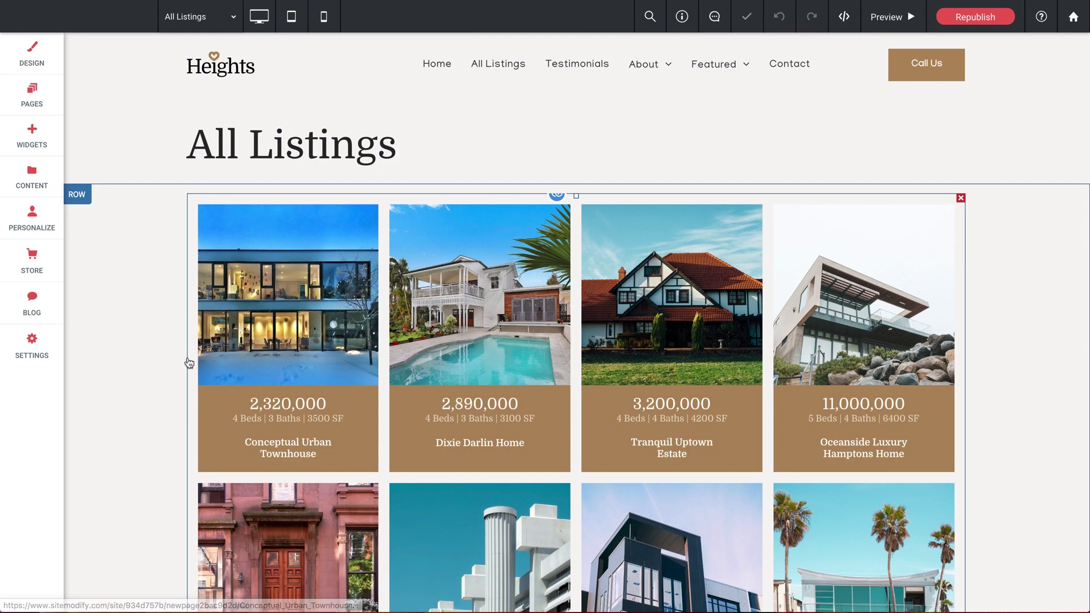
scroll(190, 361, down, 2)
scroll(189, 364, down, 3)
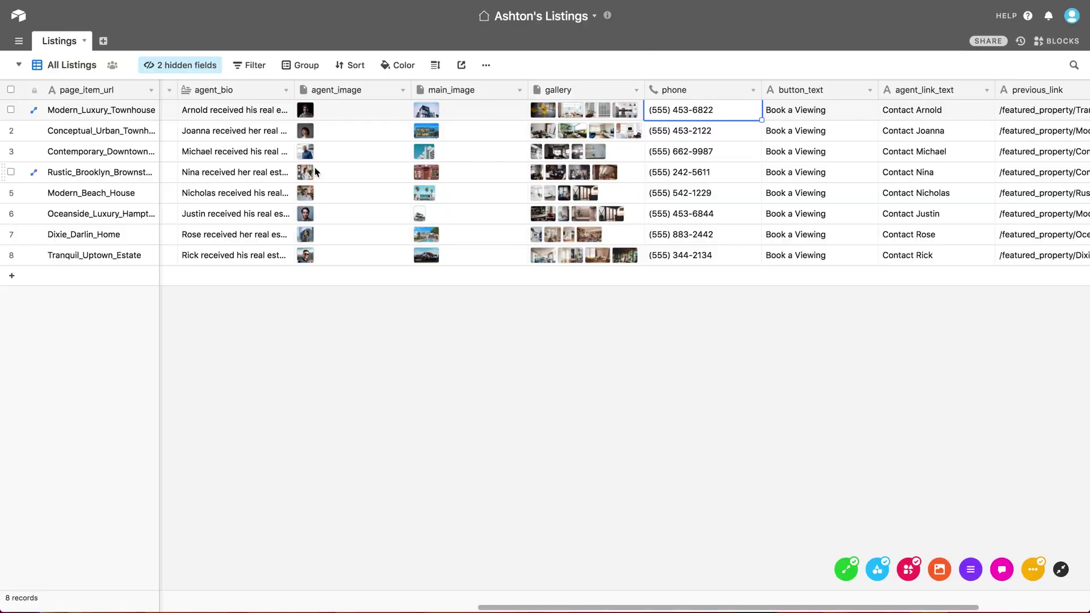
- Change the Rustic_Brooklyn_Brownstone price in the Listings table from 960,000 to 900,000 and save it
scroll(315, 169, left, 5)
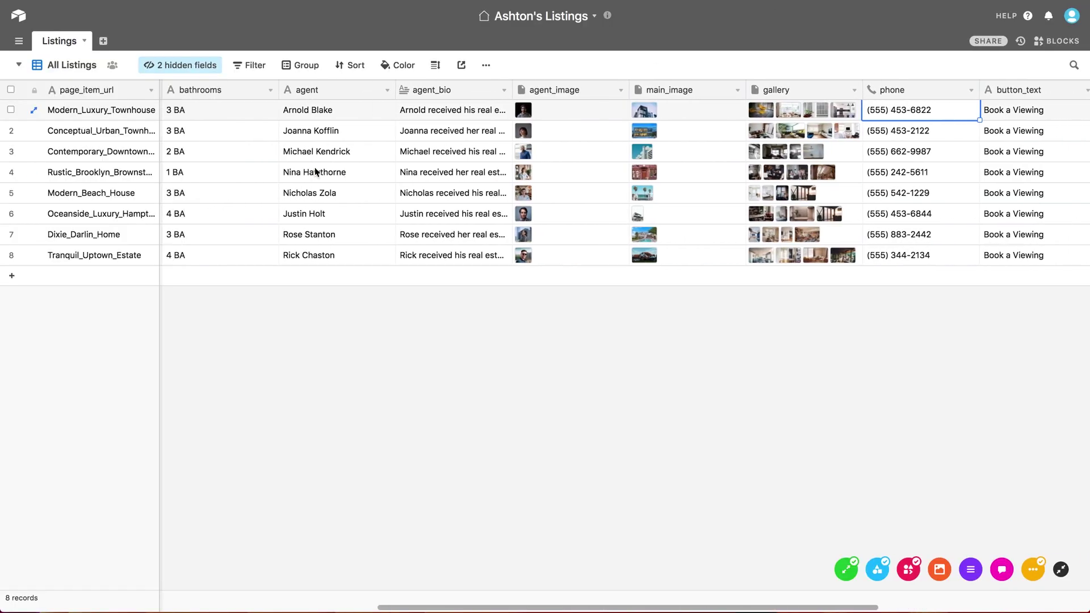
scroll(315, 170, left, 3)
click(81, 174)
scroll(269, 174, left, 6)
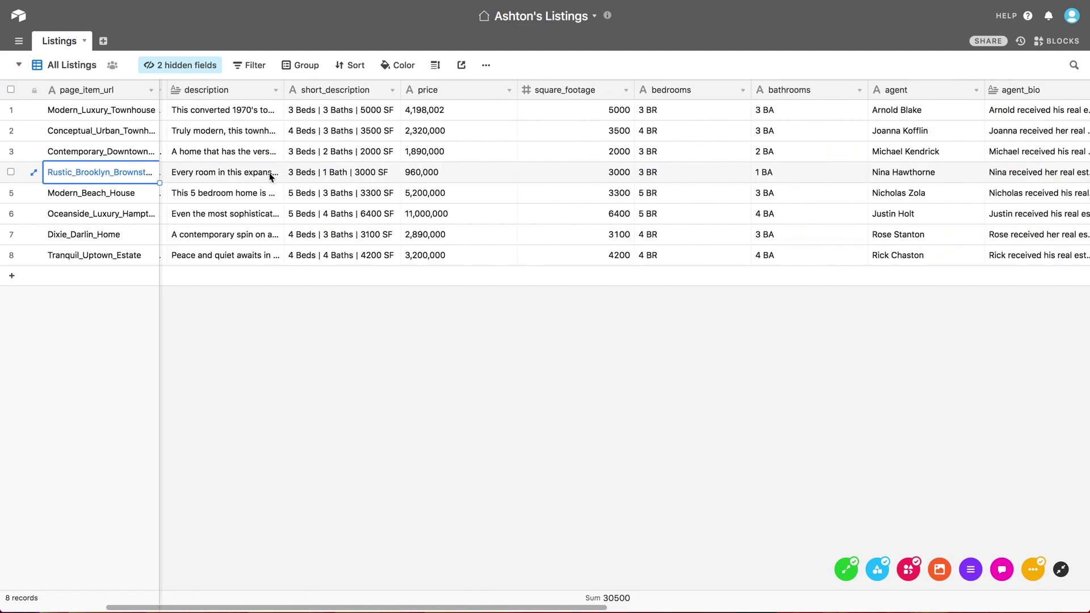
scroll(269, 173, left, 2)
click(574, 173)
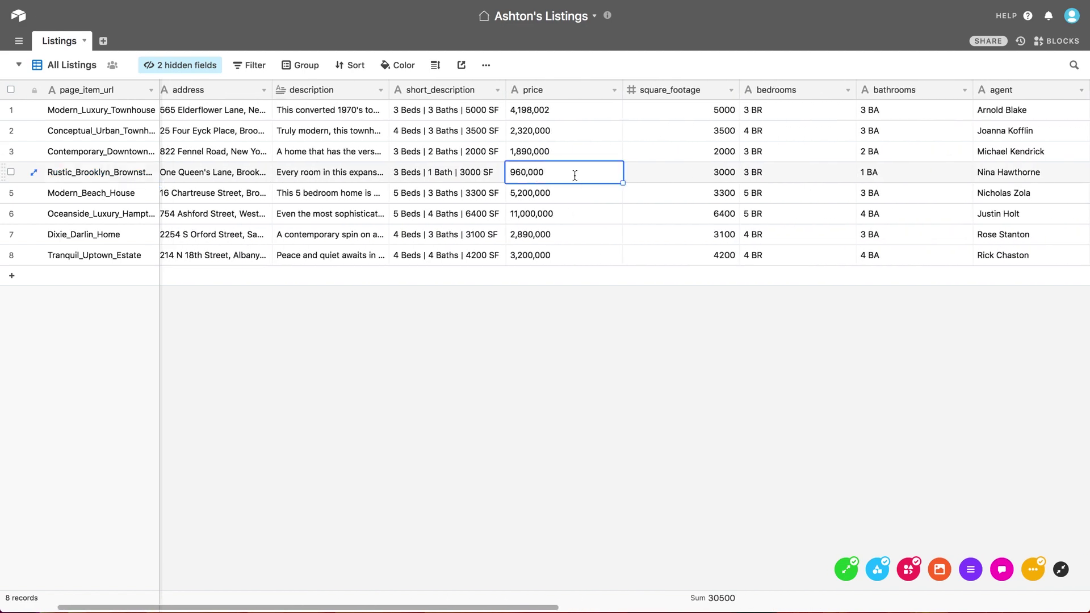
text(900,000)
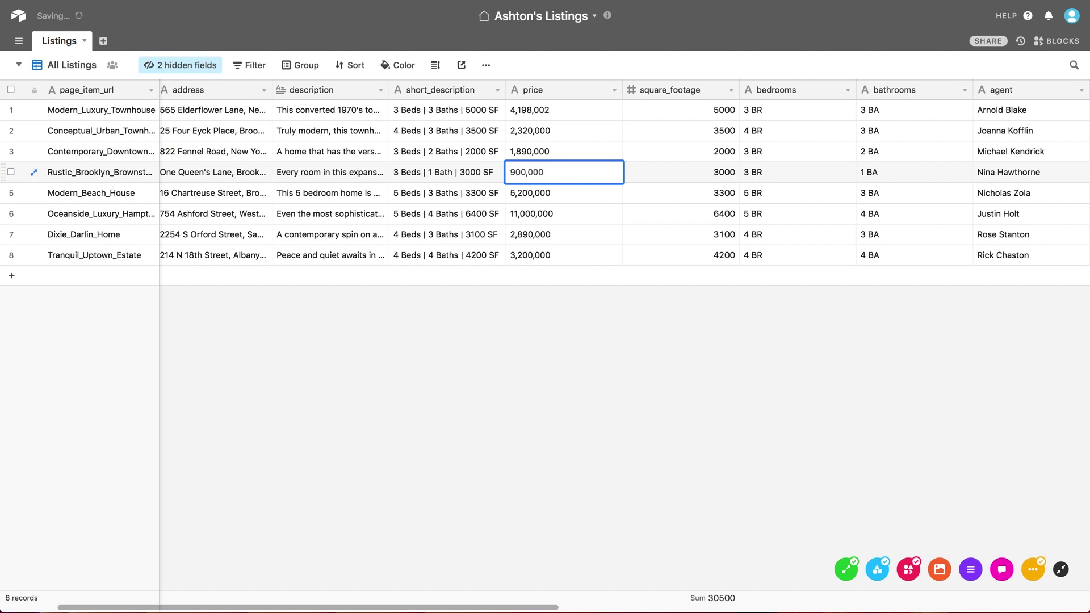
key(Return)
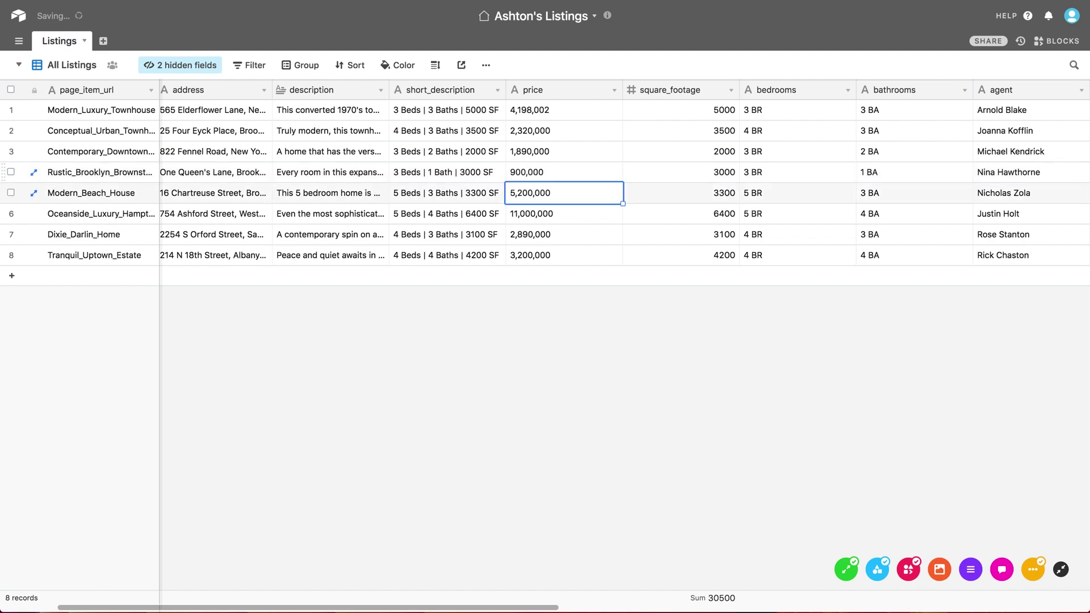
click(527, 174)
click(536, 194)
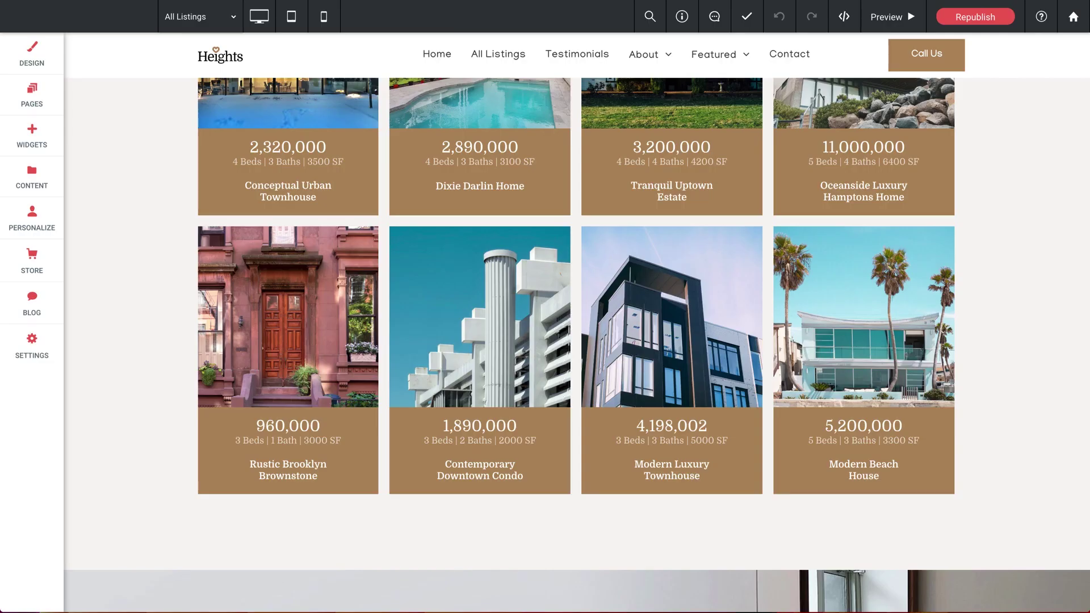
- Refresh the Ashton's Listings collection data from Airtable in the content library
scroll(109, 257, down, 1)
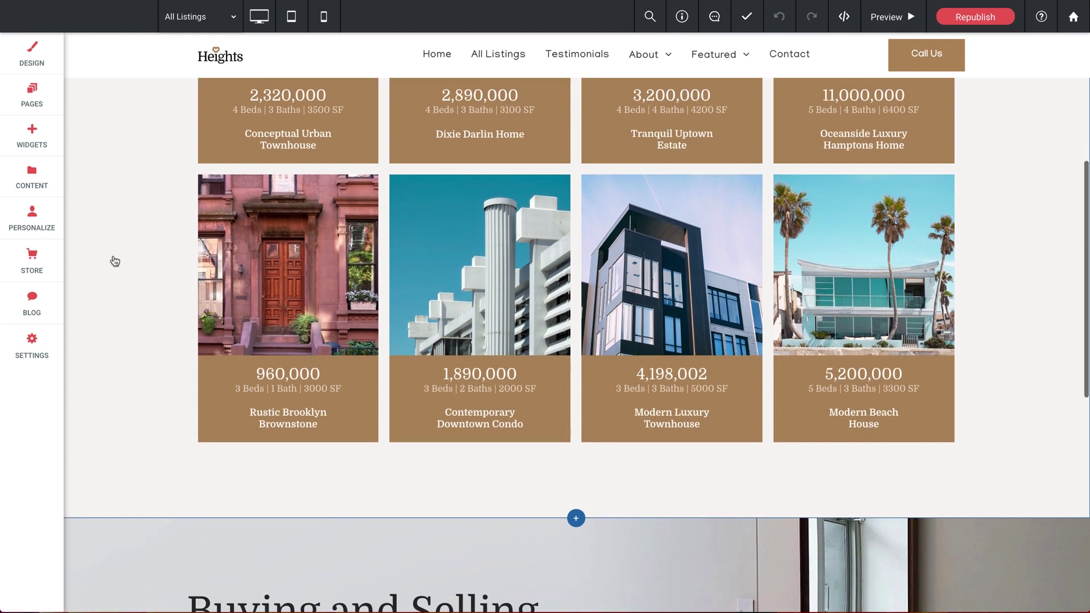
click(49, 187)
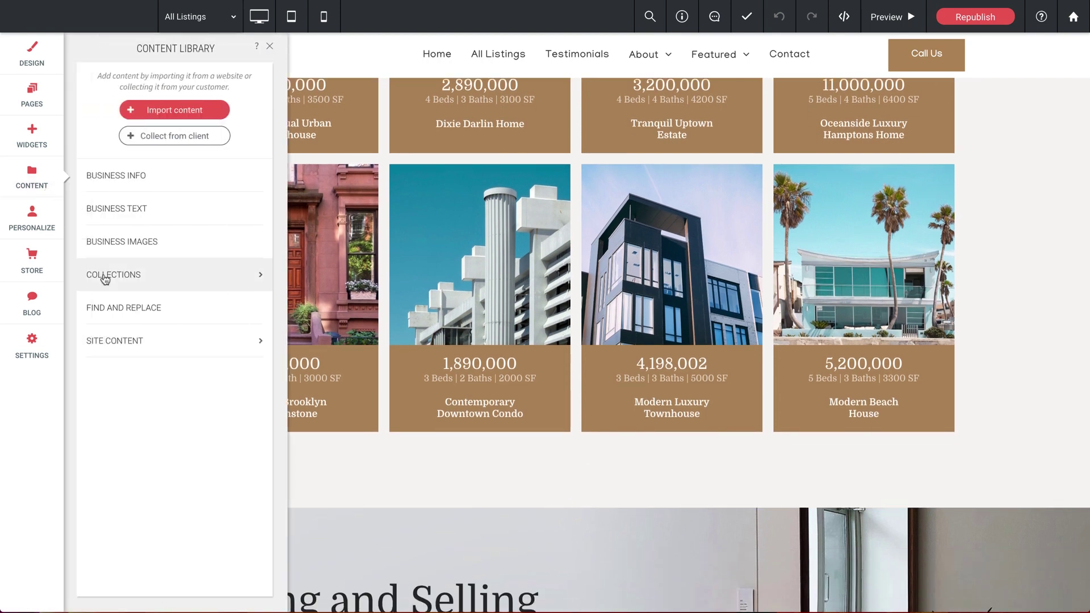
click(131, 276)
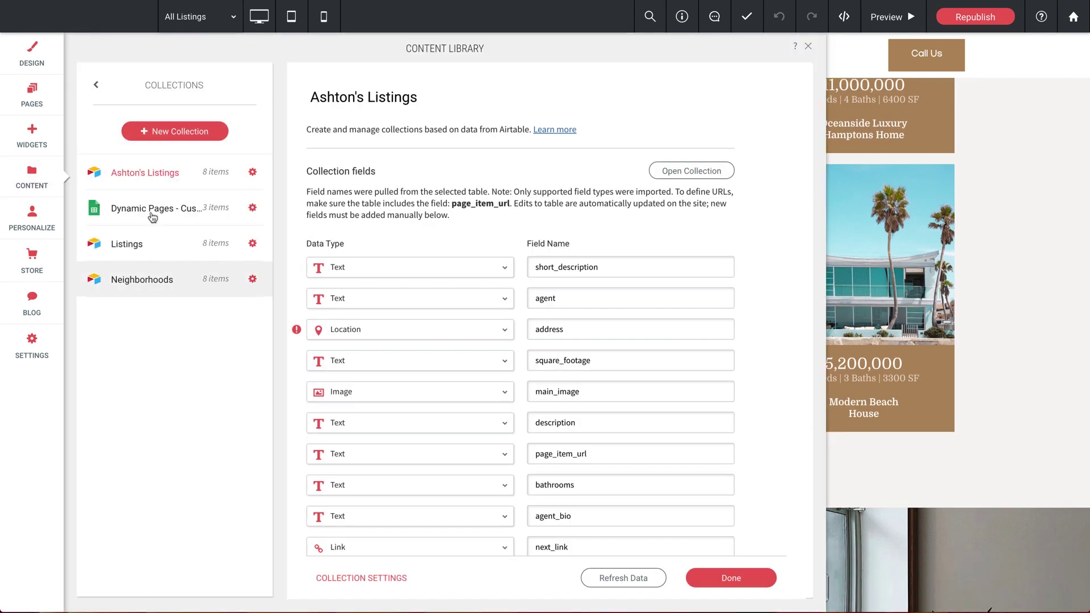
click(253, 173)
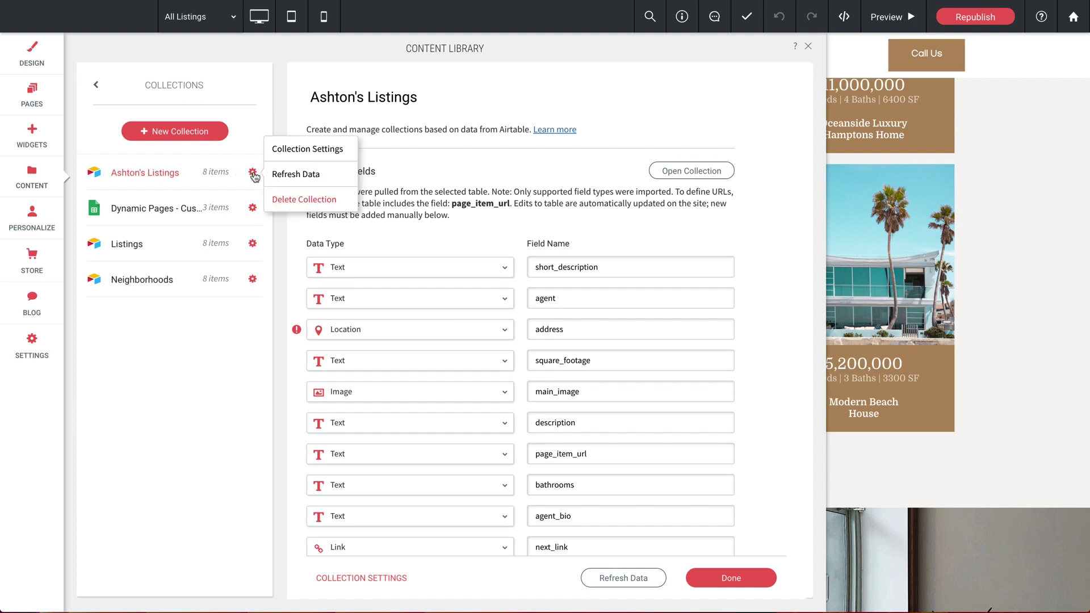
click(312, 179)
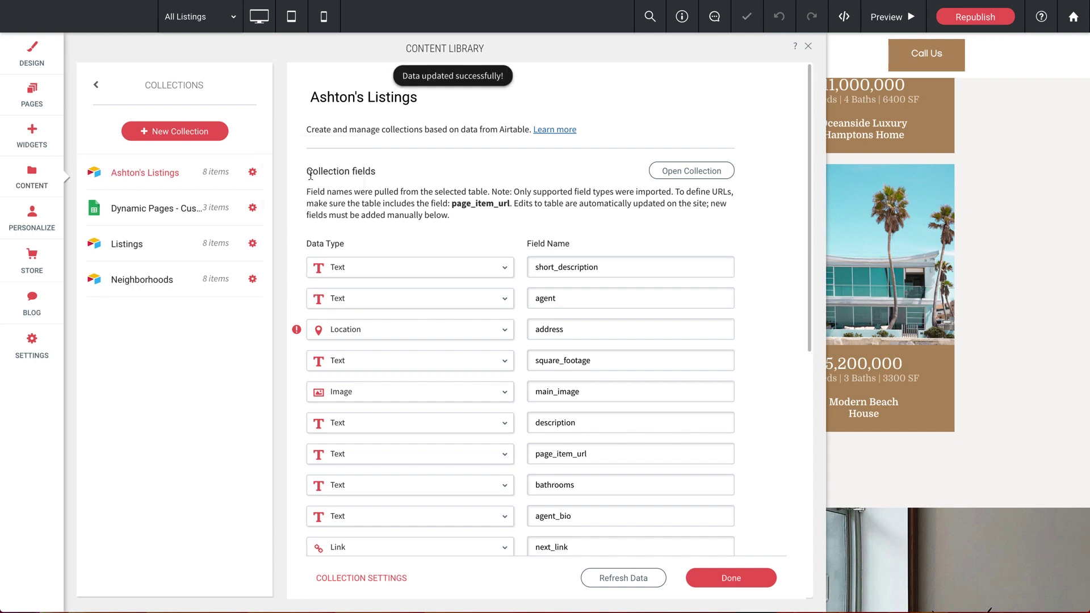
click(810, 50)
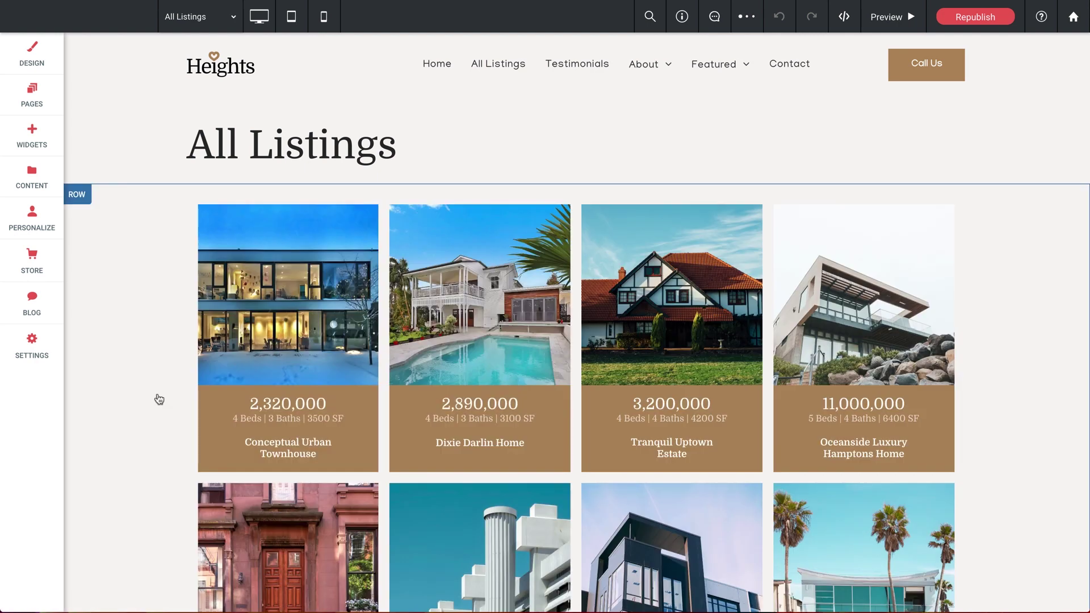
- Preview the Rustic Brooklyn Brownstone listing to confirm $900,000, then return to the editor
scroll(159, 397, down, 5)
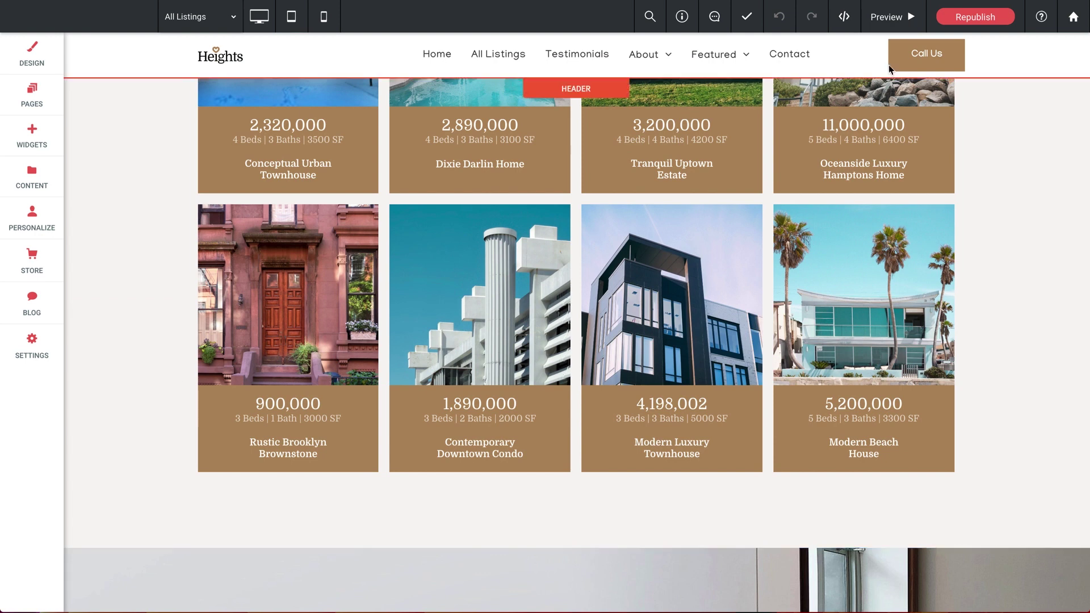
click(892, 17)
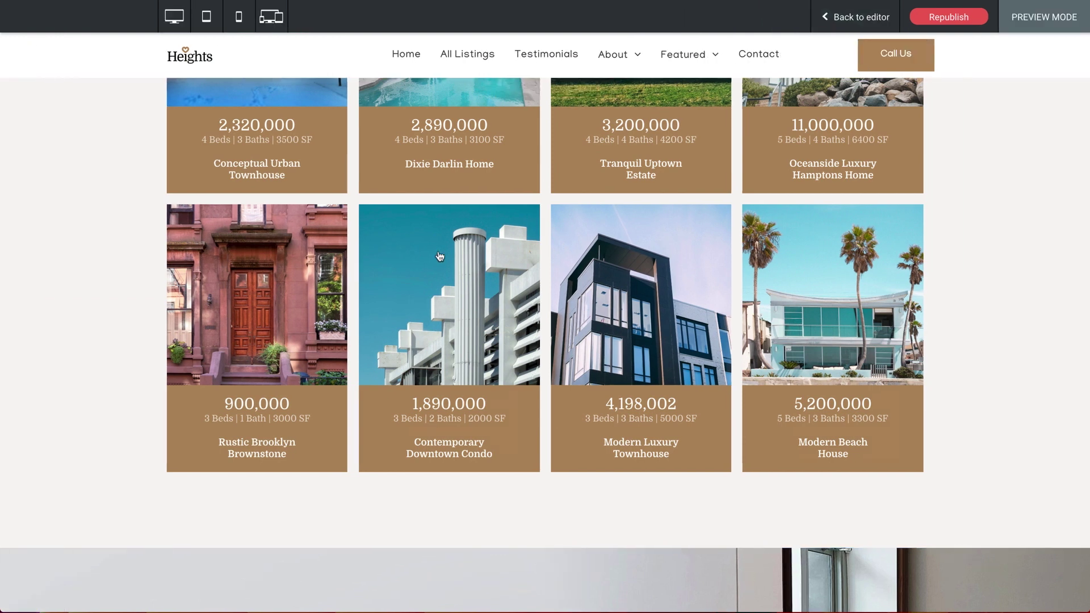
click(260, 314)
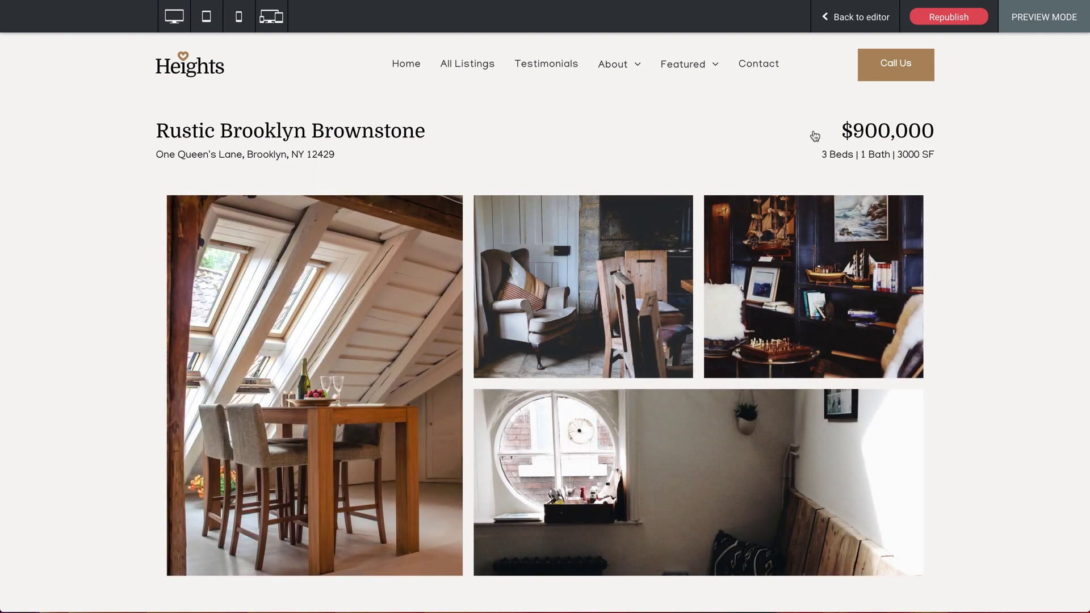
scroll(815, 136, down, 3)
scroll(814, 136, up, 3)
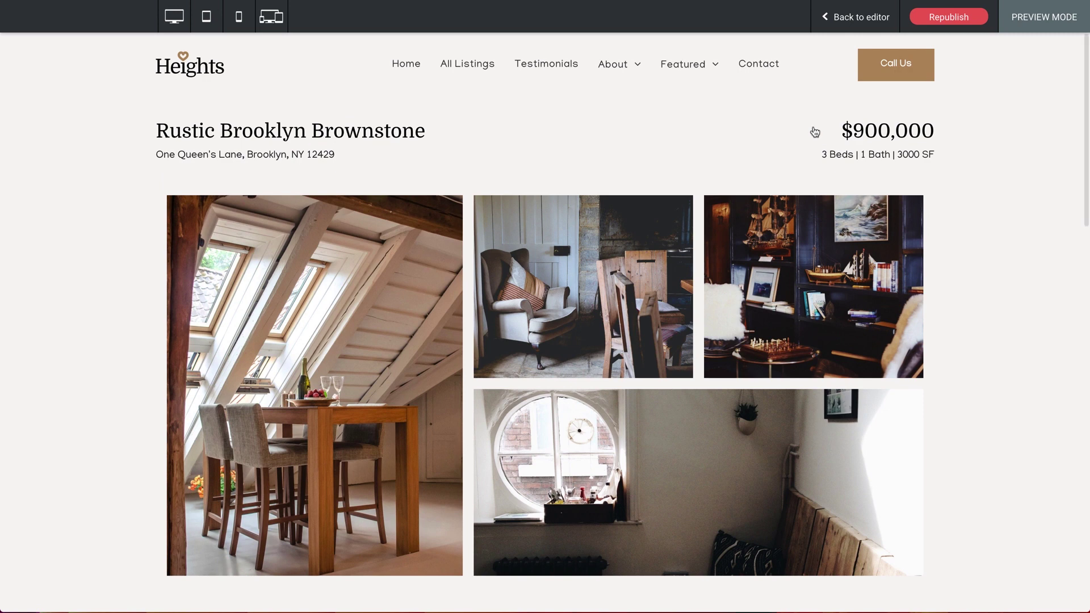
click(861, 16)
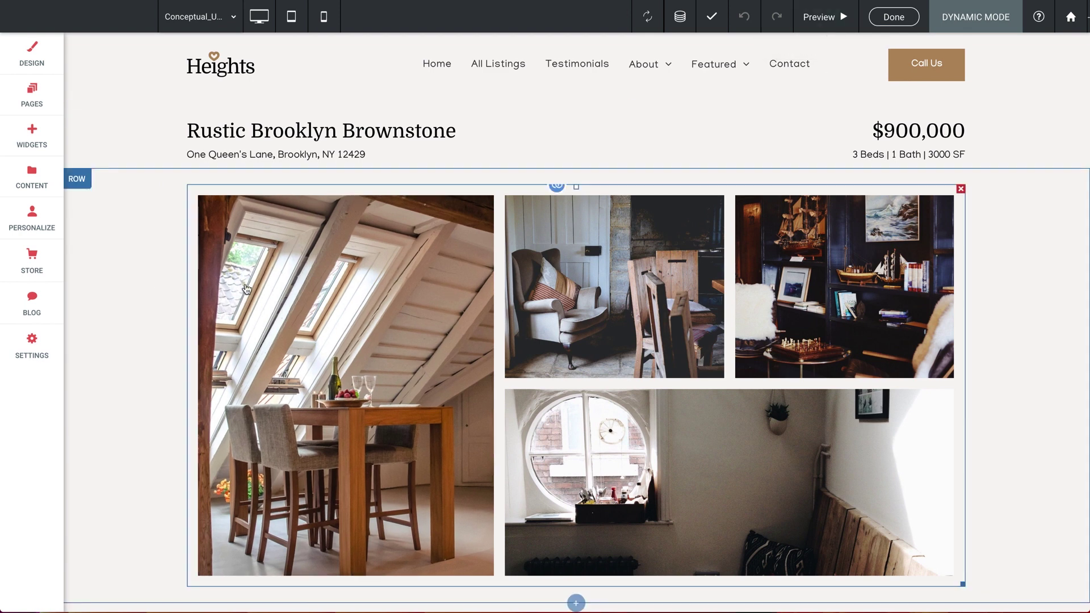
- Show the Ashton's Listings fields, add a temporary new text field, then delete it
click(27, 186)
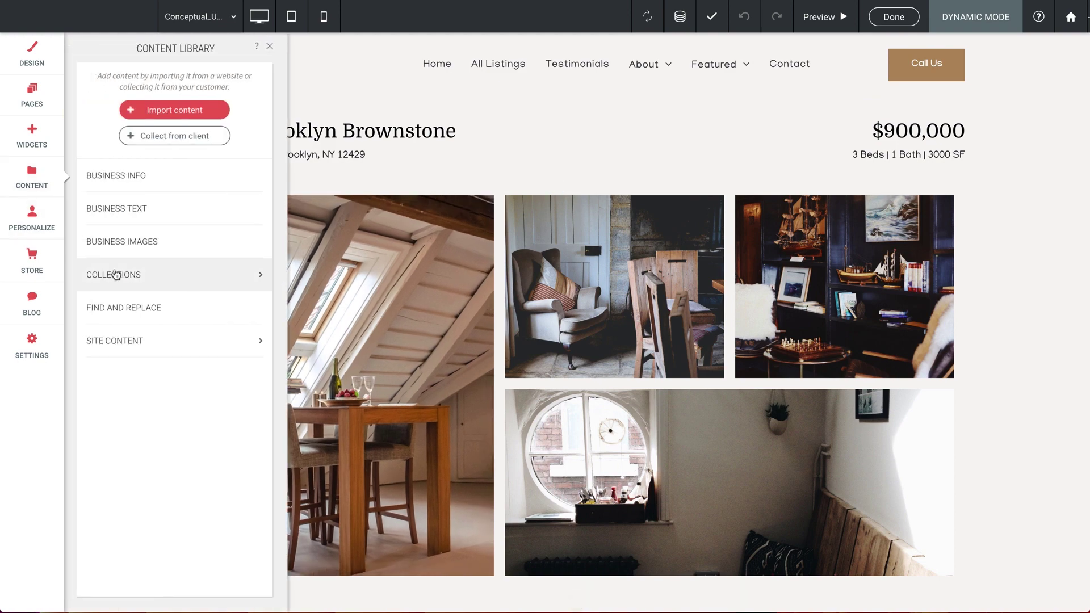
click(114, 275)
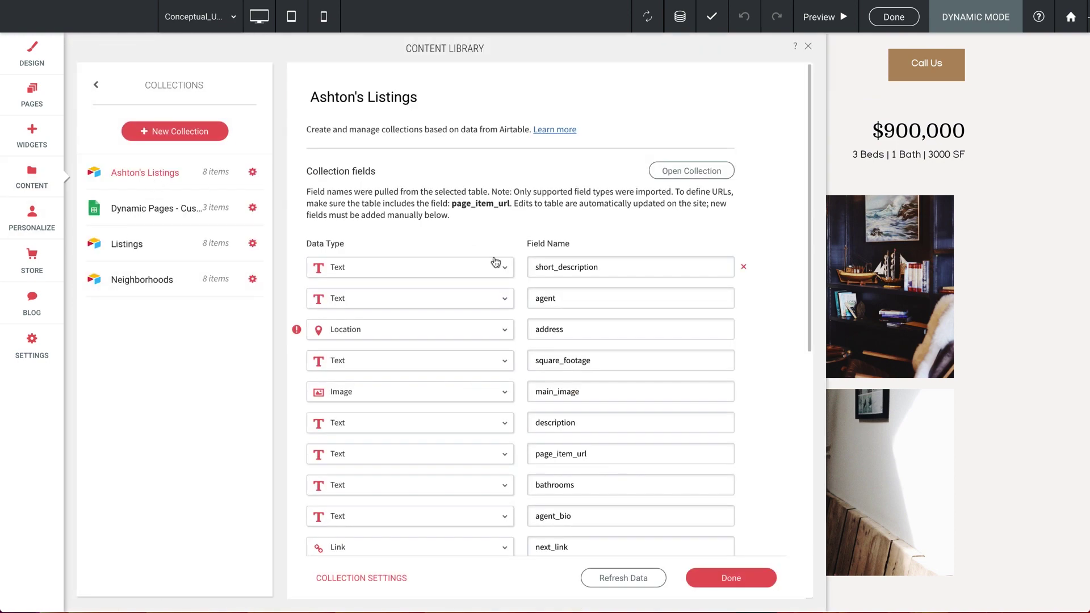
scroll(502, 243, down, 8)
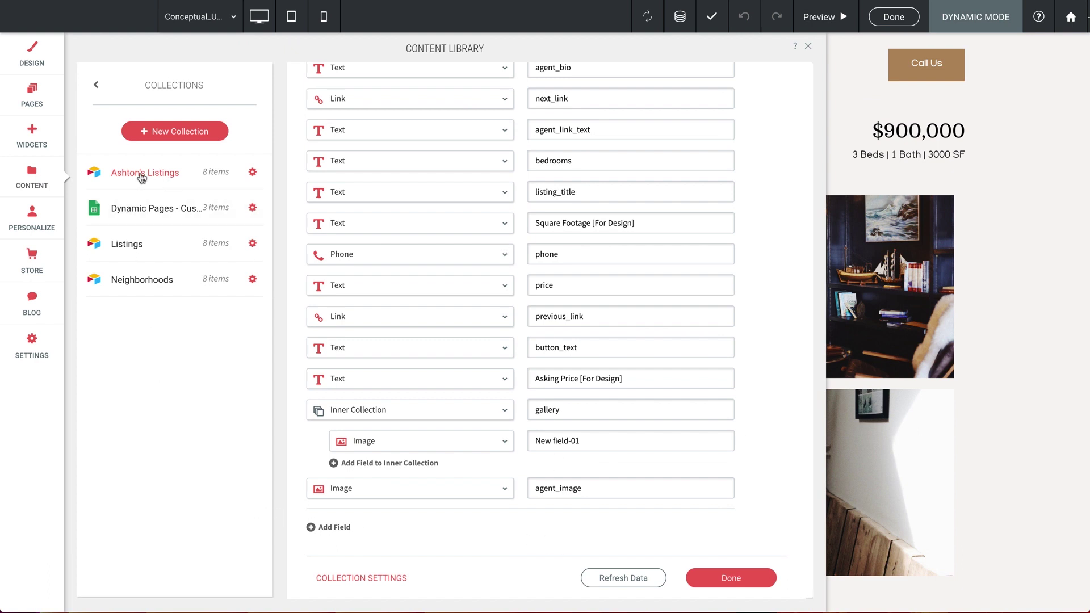
click(334, 528)
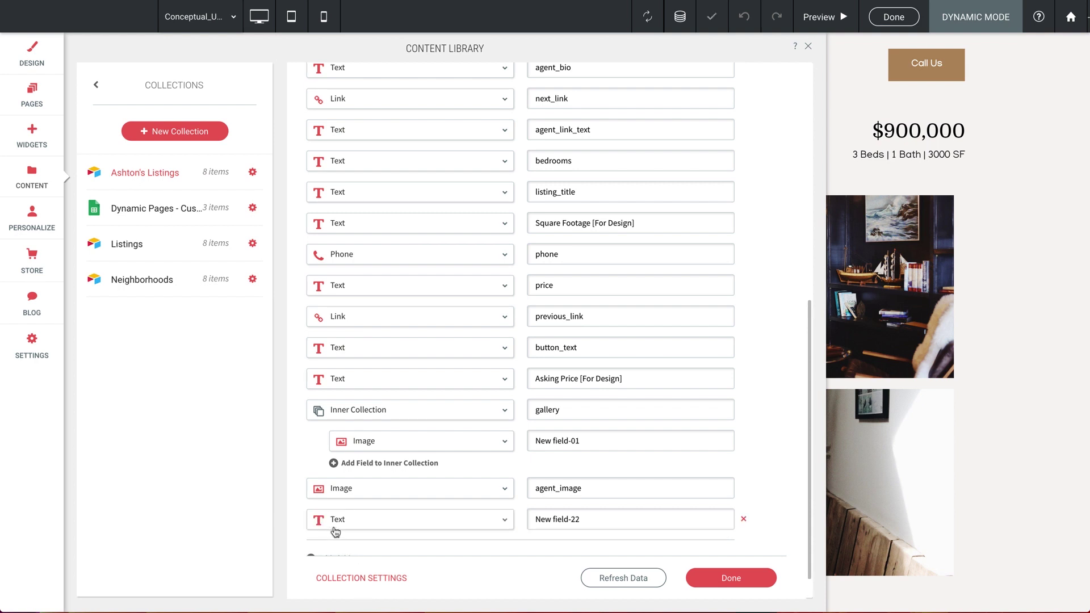
drag(582, 489, 535, 489)
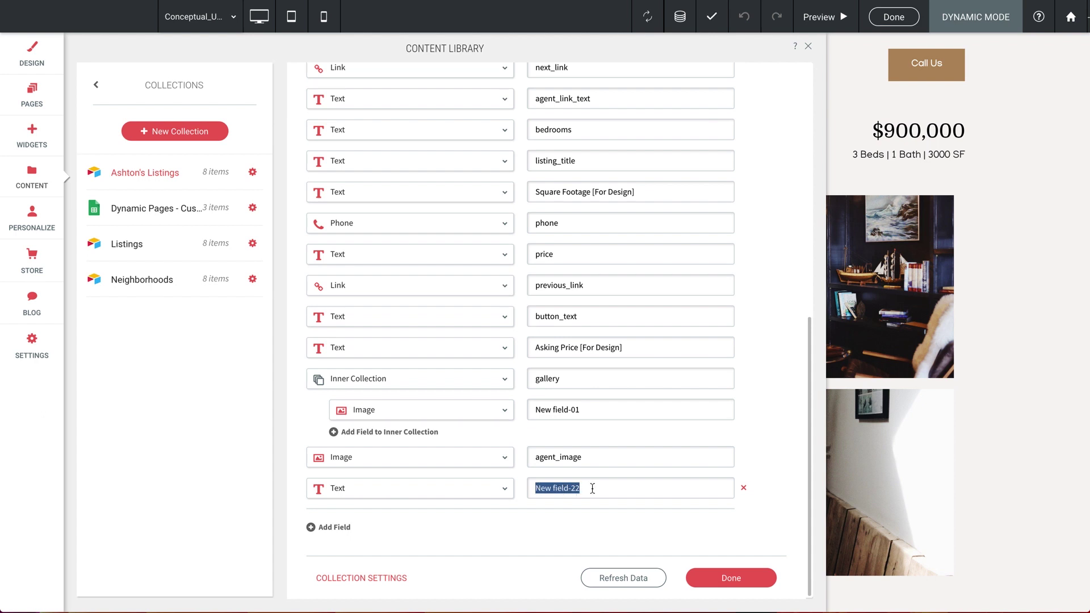
click(744, 488)
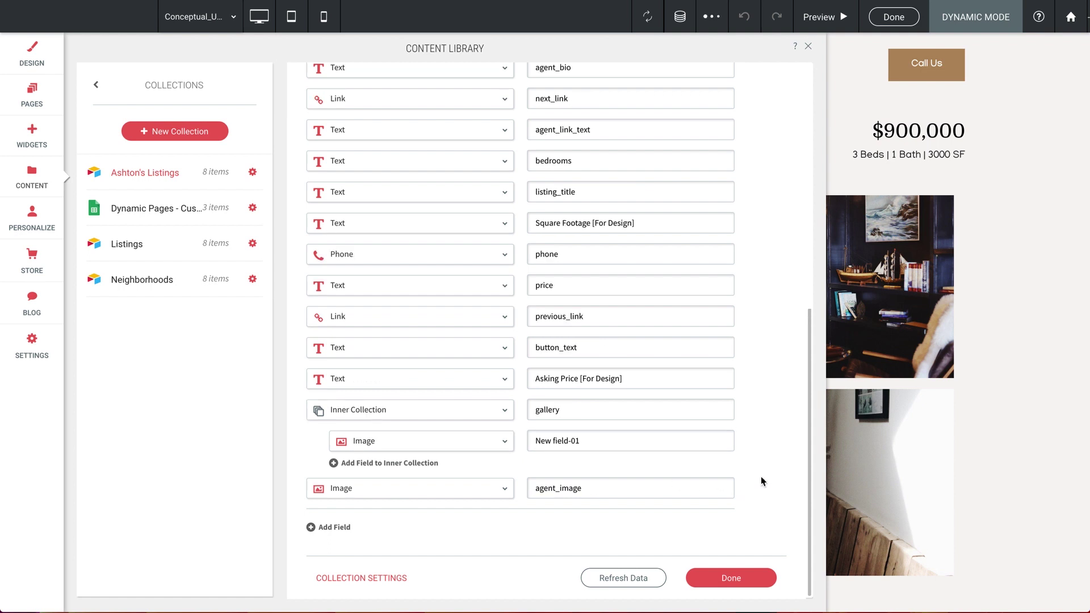
- Close the Content Library with Done so the listing page reloads
click(731, 578)
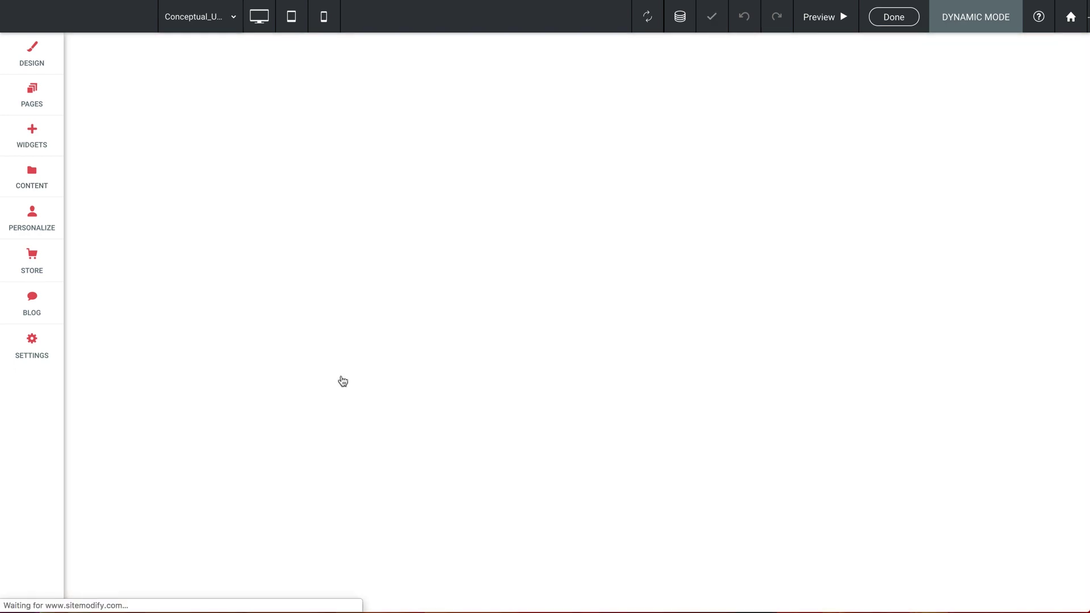